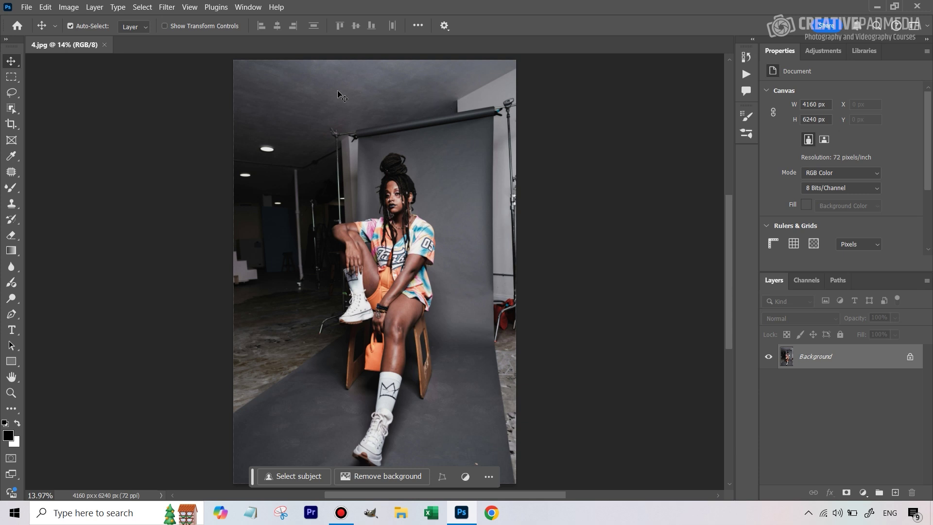
- Crop the photo to about 3574 × 5124 px, trimming the right side and the ceiling area above the backdrop
left_click(12, 124)
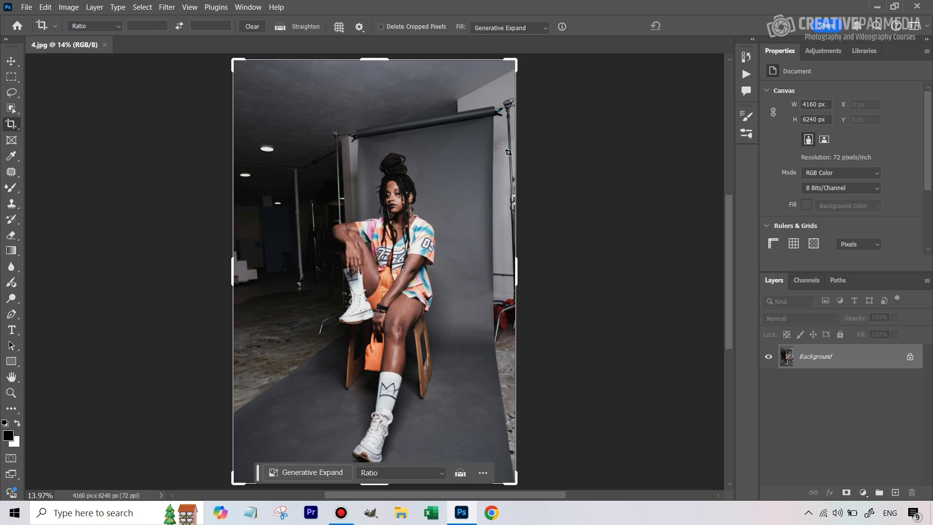
left_click_drag(515, 269, 495, 269)
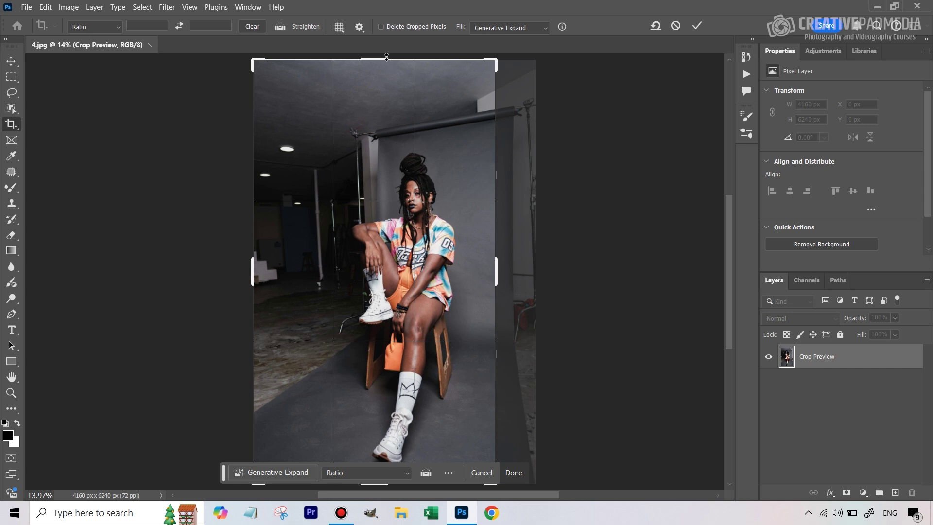
left_click_drag(387, 57, 387, 97)
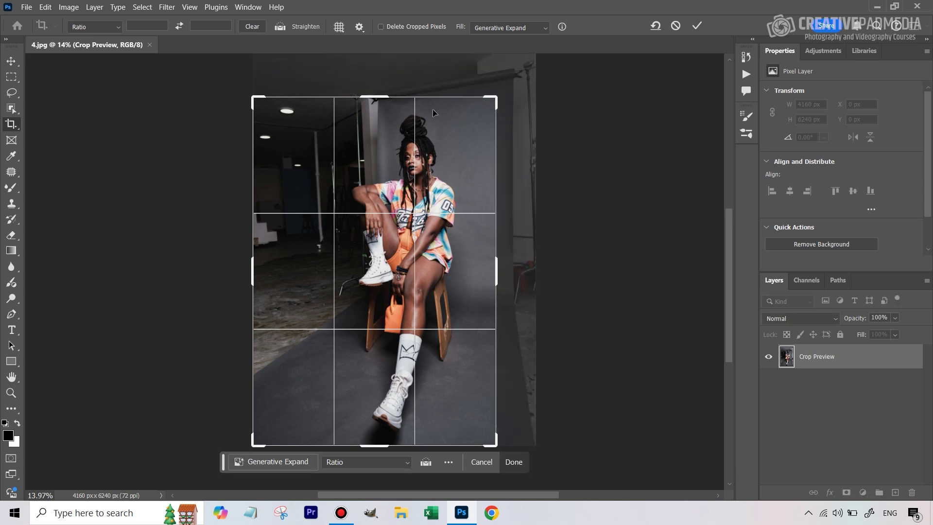
key("Return")
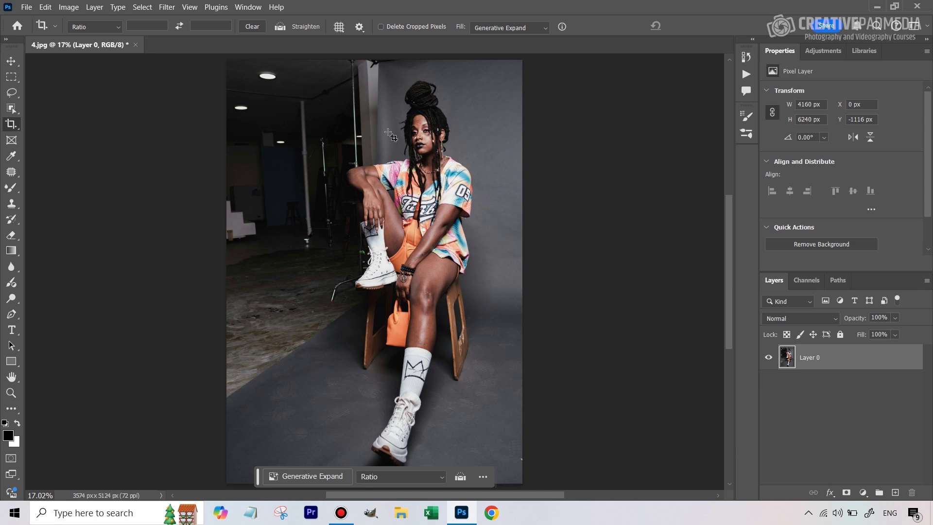
- Select the seated woman automatically with the Select Subject command
left_click(141, 9)
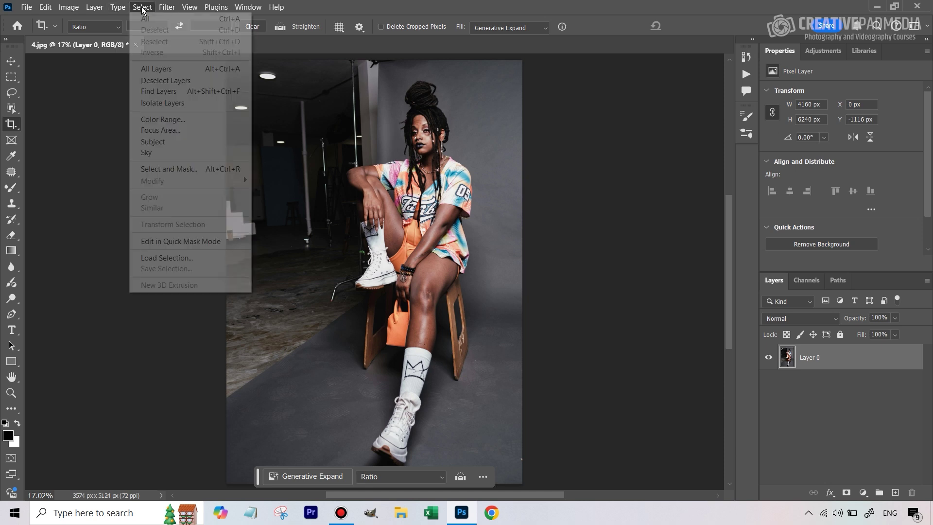
left_click(179, 141)
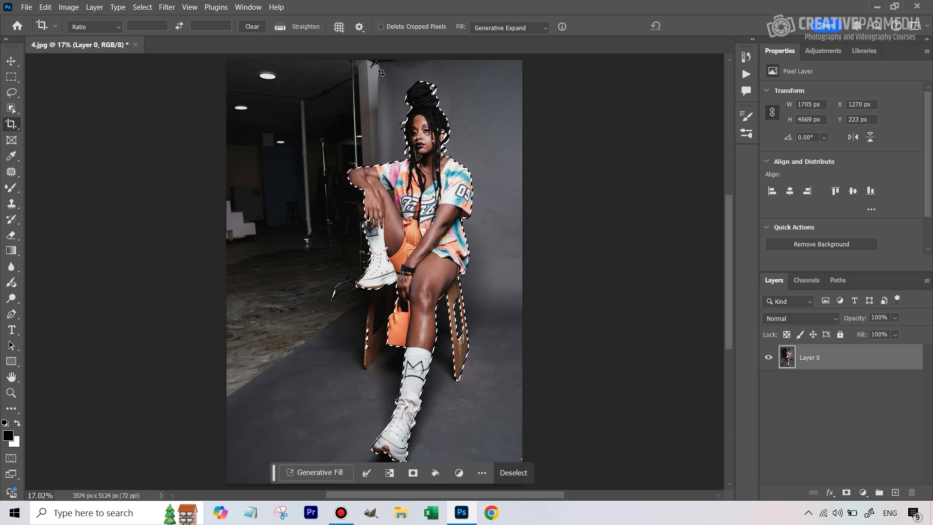
- Add the grey backdrop and its floor sweep to the selection with the Polygonal Lasso, following the backdrop's edge up to the raised shoe
left_click(16, 91)
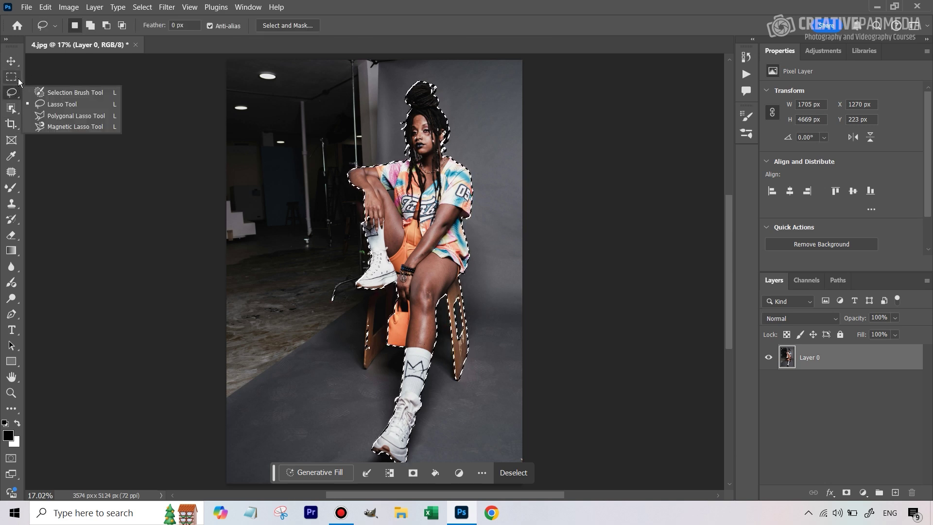
left_click(12, 77)
left_click(11, 92)
left_click(68, 103)
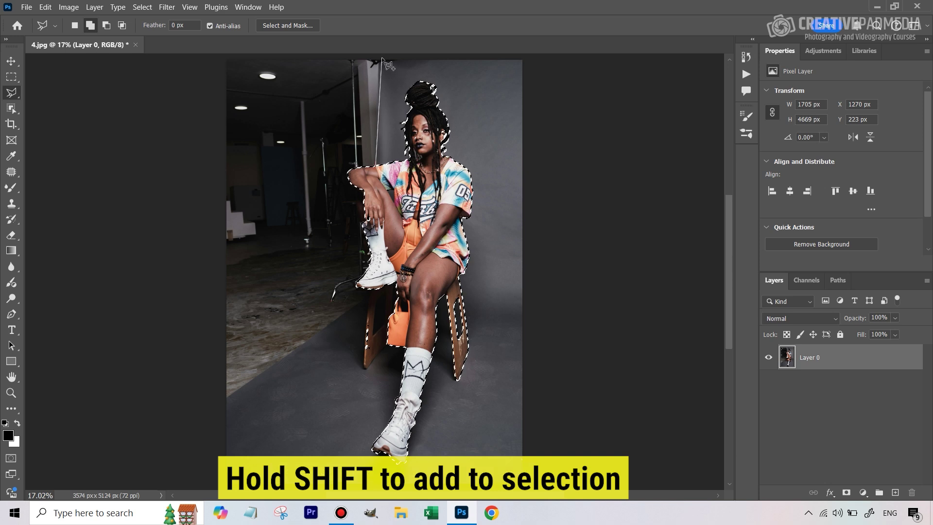
left_click(379, 54)
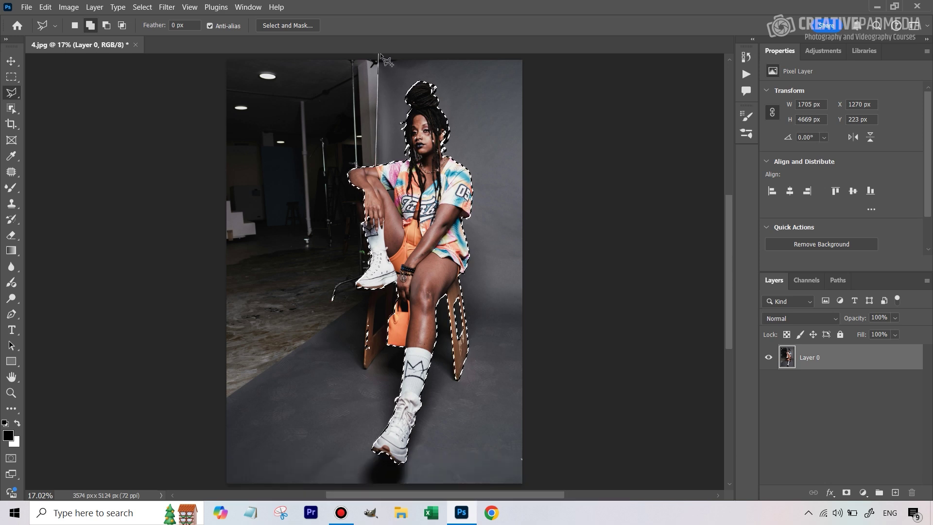
scroll(537, 63, "up", 3)
left_click(553, 209)
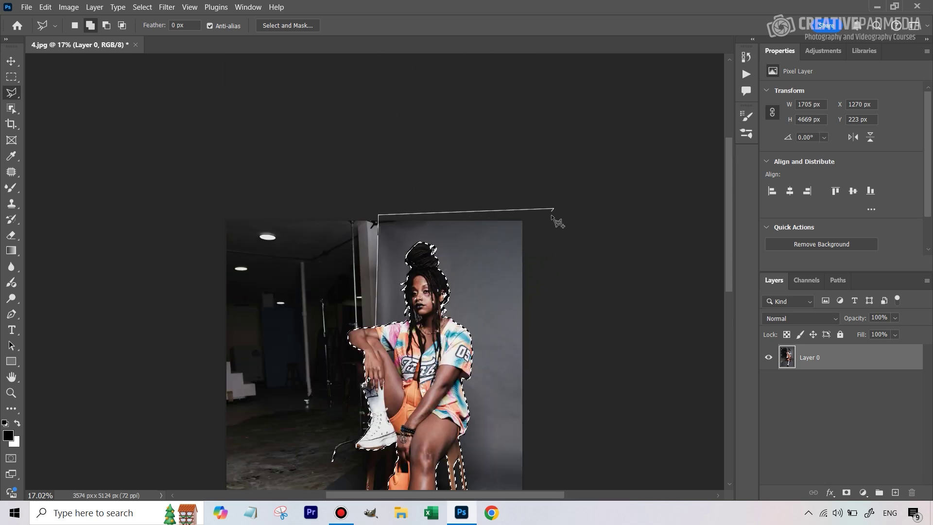
left_click_drag(569, 358, 578, 138)
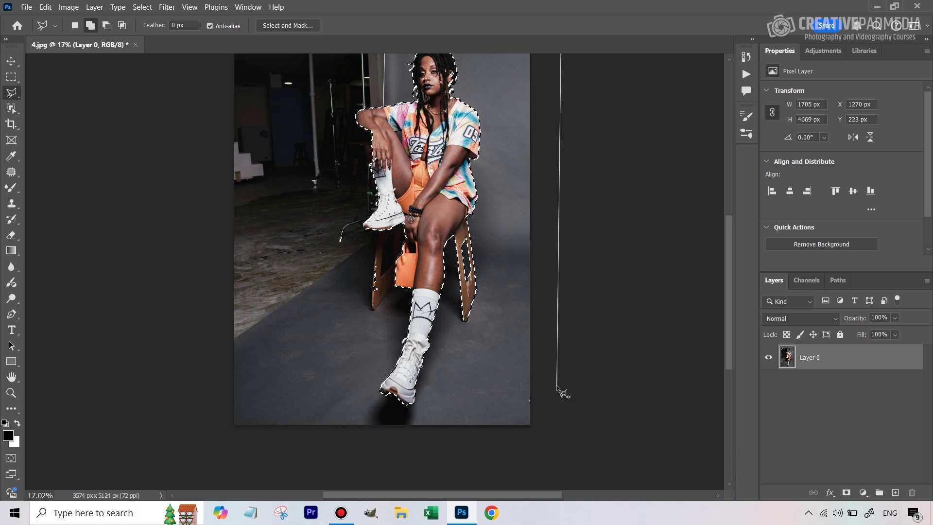
left_click(552, 436)
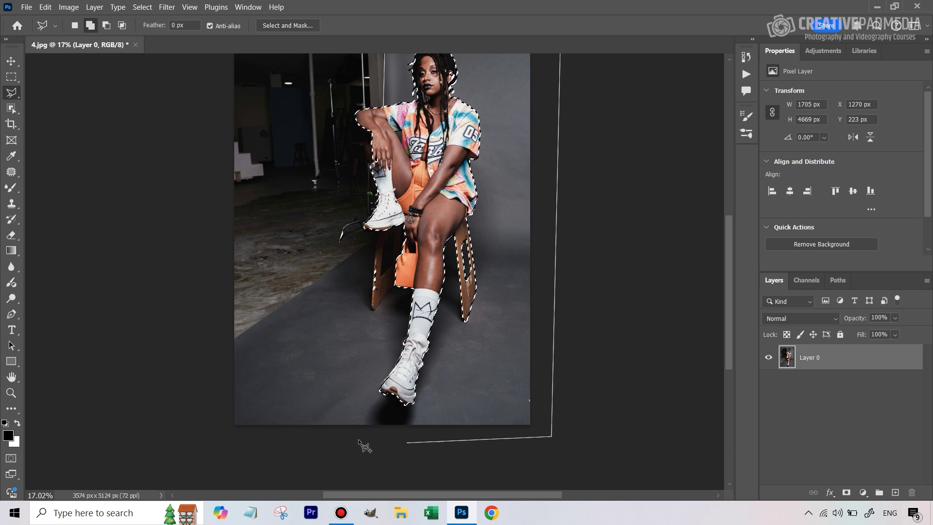
left_click(229, 432)
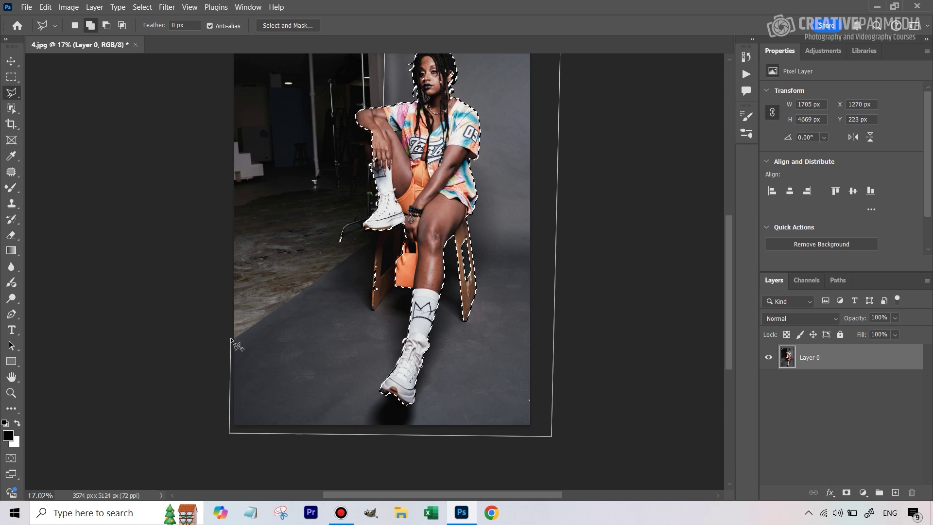
left_click(230, 340)
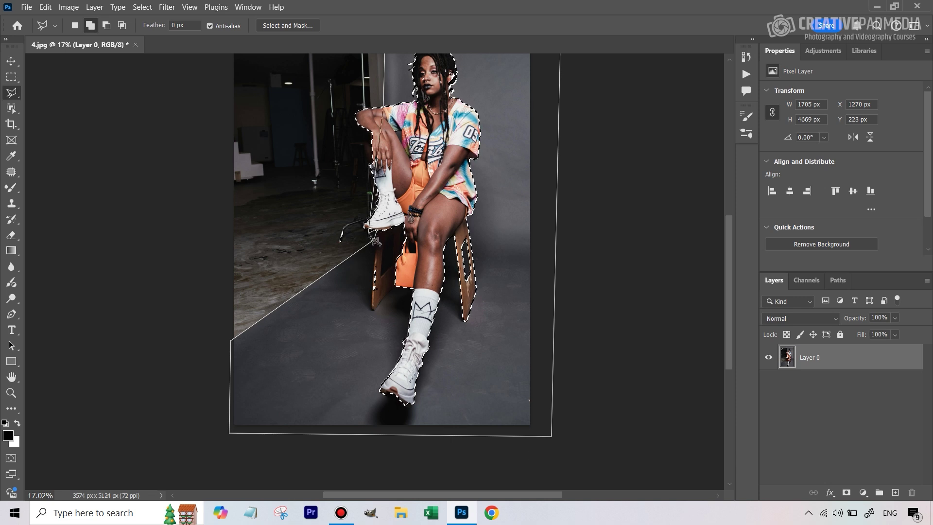
left_click(374, 238)
left_click_drag(726, 264, 731, 239)
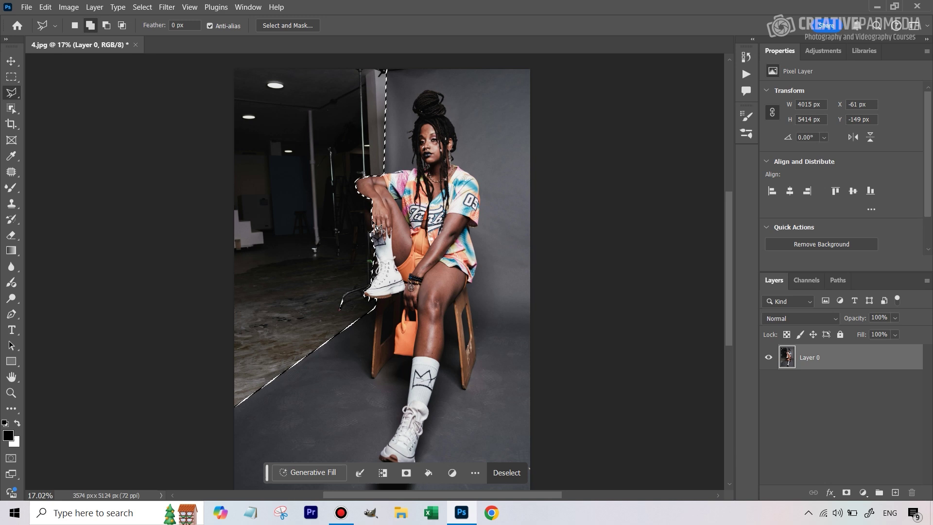
- Subtract the light stand's leg beside the raised shoe from the selection with the Lasso tool
key("z")
left_click_drag(364, 288, 376, 138)
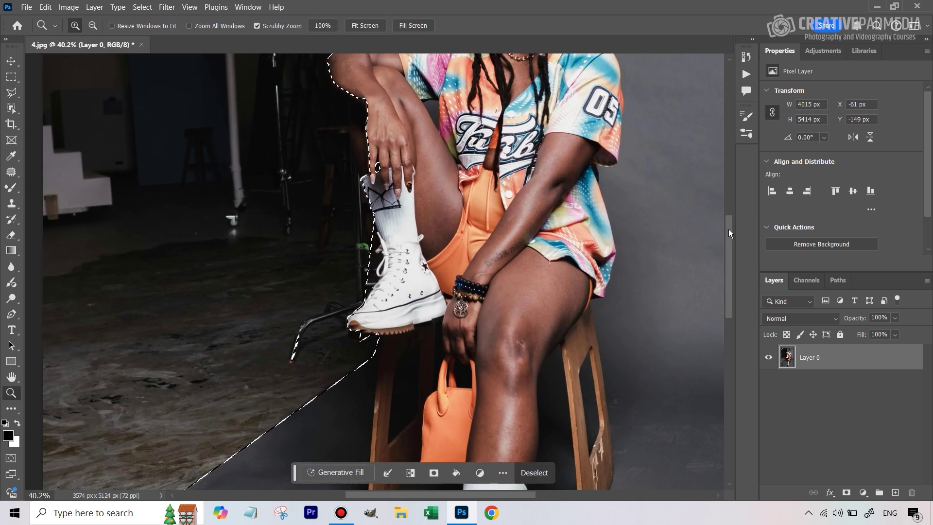
left_click_drag(728, 229, 730, 213)
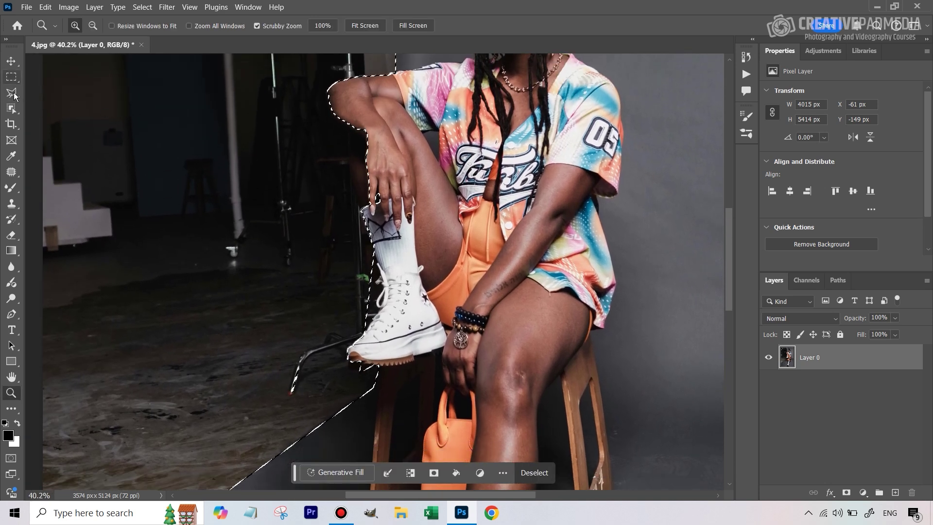
left_click_drag(11, 93, 55, 107)
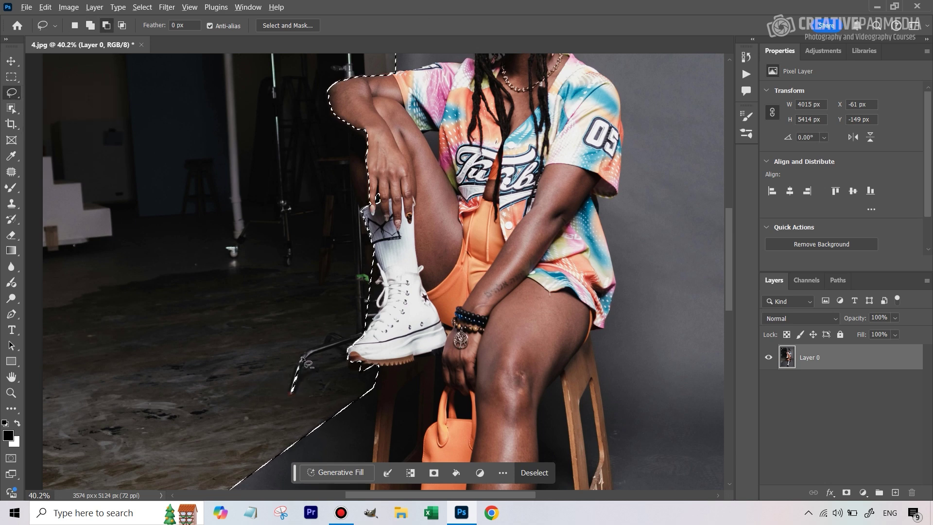
key("alt")
left_click_drag(281, 387, 309, 395)
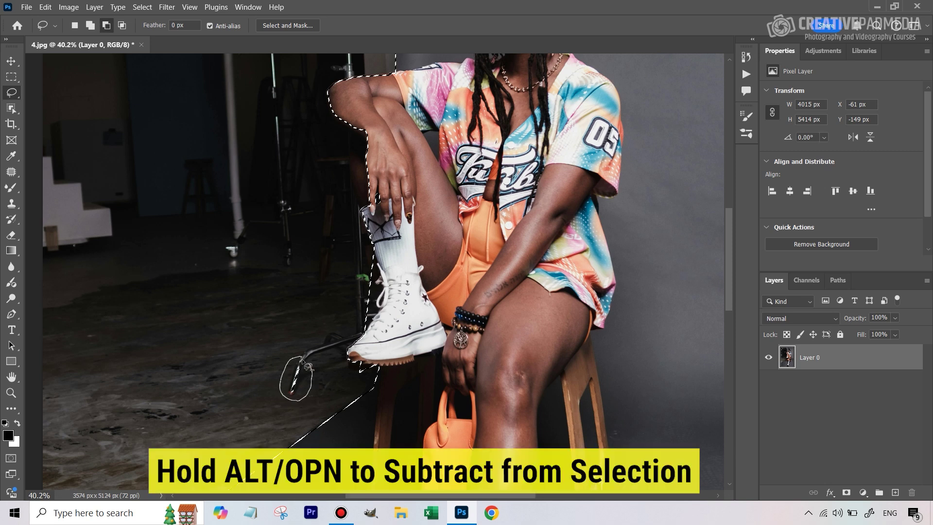
left_click_drag(302, 359, 303, 359)
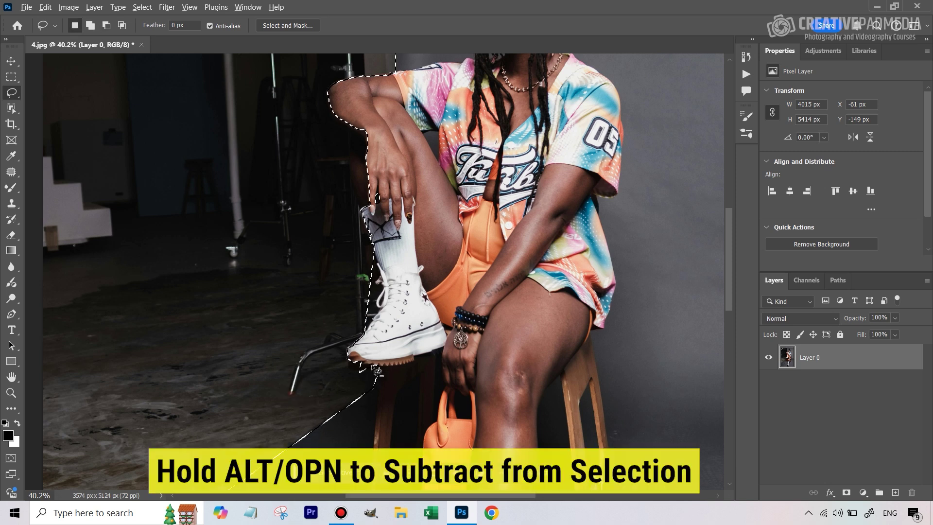
- Clean up the selection edge beneath the raised shoe's sole by subtracting and adding small areas with the Lasso
key("alt")
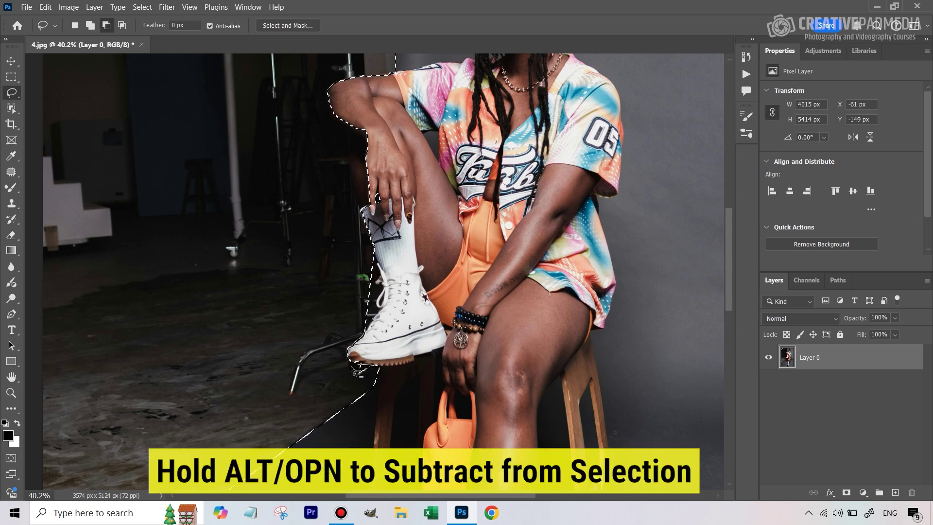
mouse_move(352, 369)
left_mouse_down()
mouse_move(378, 372)
mouse_move(364, 369)
left_mouse_up()
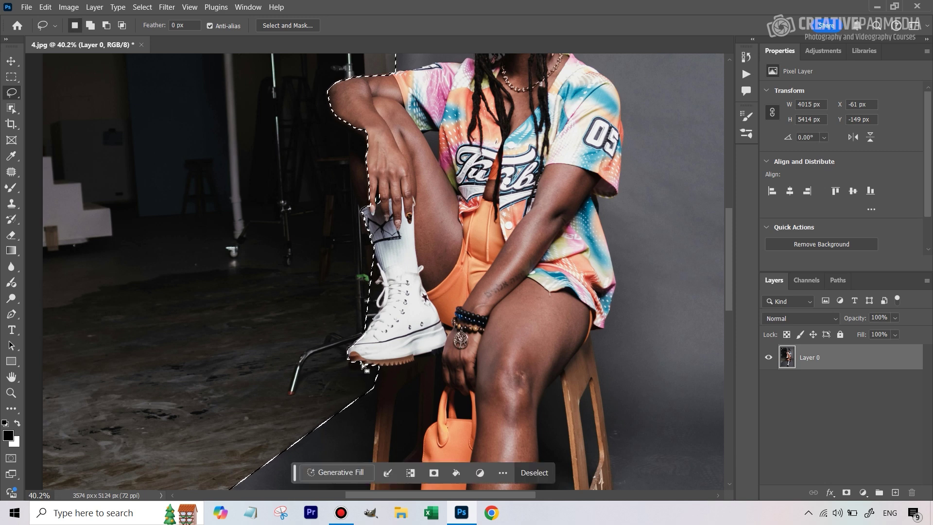
key("shift")
left_click_drag(362, 359, 362, 360)
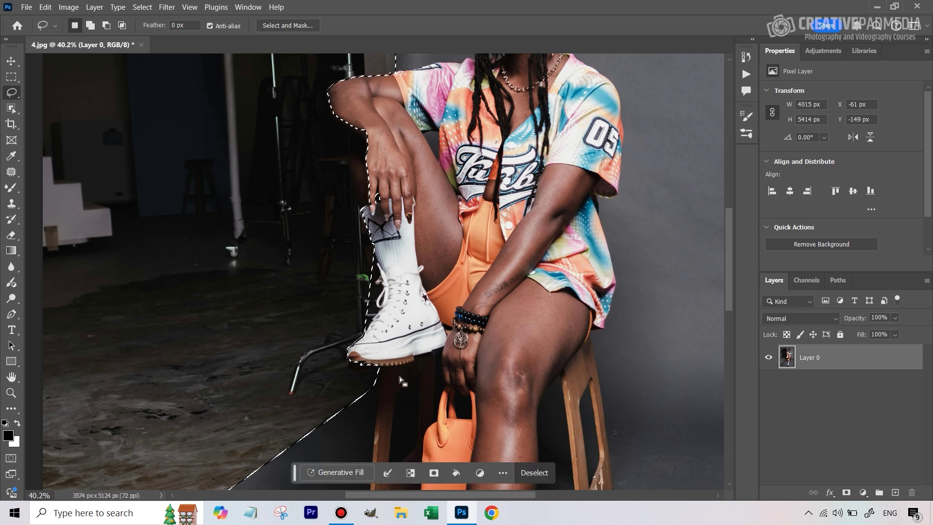
- Subtract the dark background along the raised sock and shoe from the selection with the Object Selection tool in Lasso mode
left_click_drag(730, 299, 730, 292)
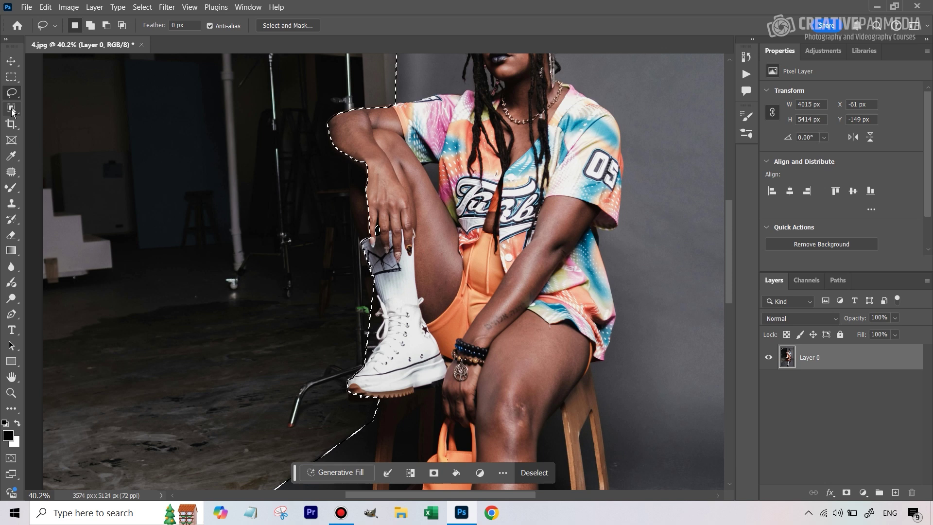
left_click_drag(12, 113, 49, 115)
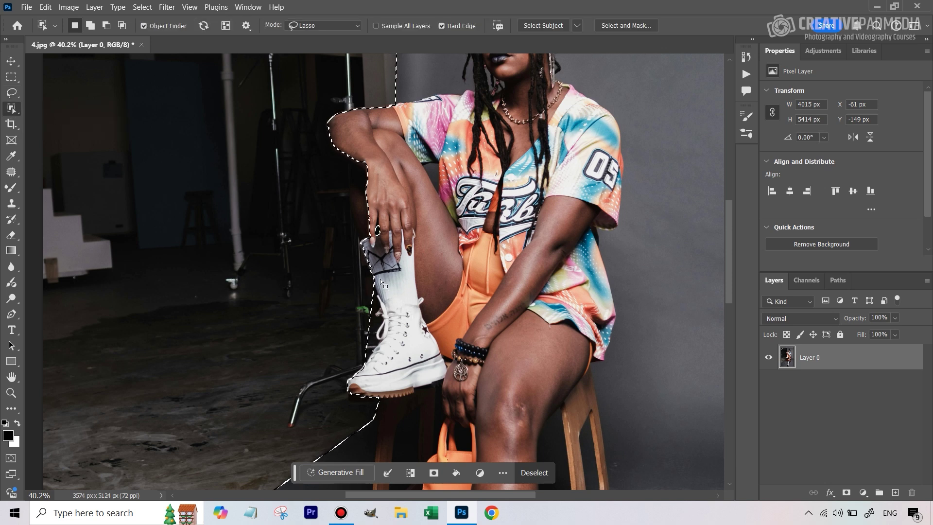
key("alt")
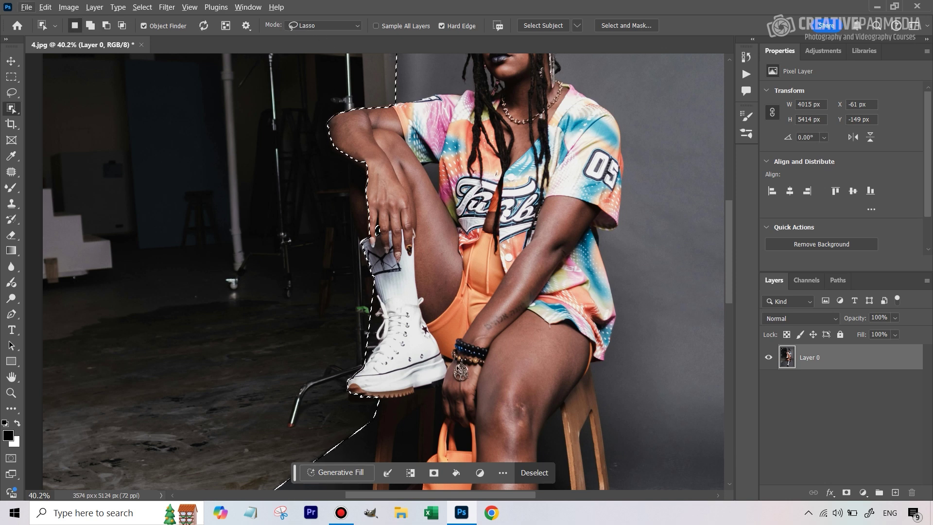
mouse_move(392, 280)
left_mouse_down()
mouse_move(367, 274)
mouse_move(358, 289)
mouse_move(354, 339)
mouse_move(367, 370)
mouse_move(390, 353)
mouse_move(398, 326)
mouse_move(392, 277)
mouse_move(383, 271)
mouse_move(375, 326)
mouse_move(385, 325)
mouse_move(378, 303)
left_mouse_up()
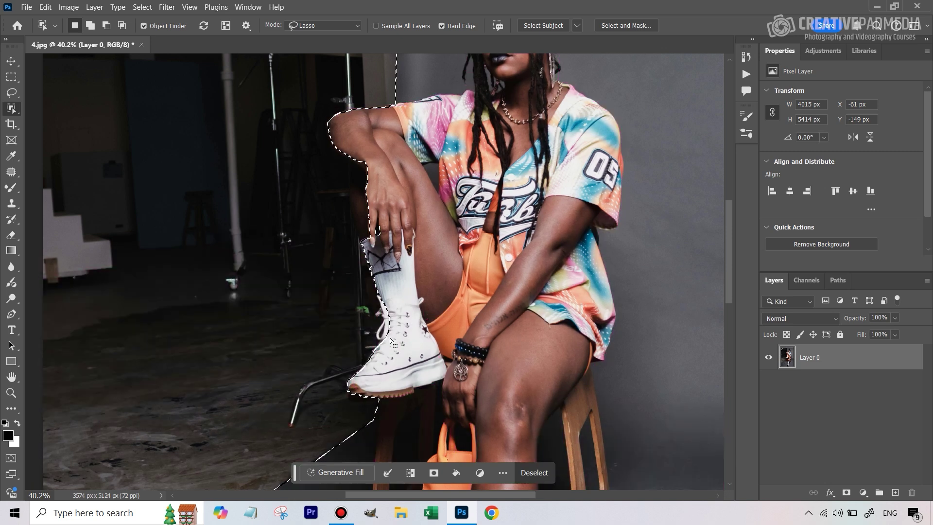
- Add the raised shoe's lace edge back to the selection and touch up the spot by the fingertips using the Object Selection tool
key("shift")
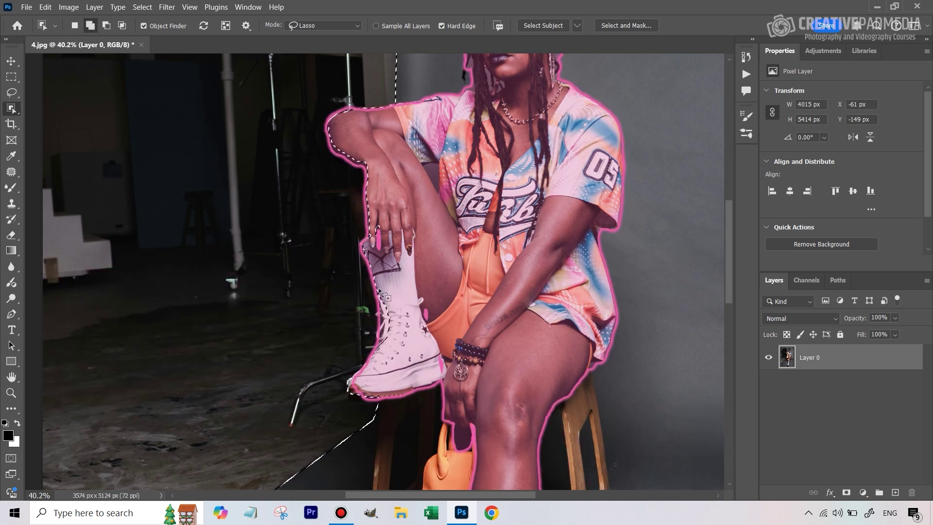
mouse_move(384, 346)
left_mouse_down()
mouse_move(399, 347)
mouse_move(390, 304)
left_mouse_up()
left_click_drag(377, 228, 378, 230)
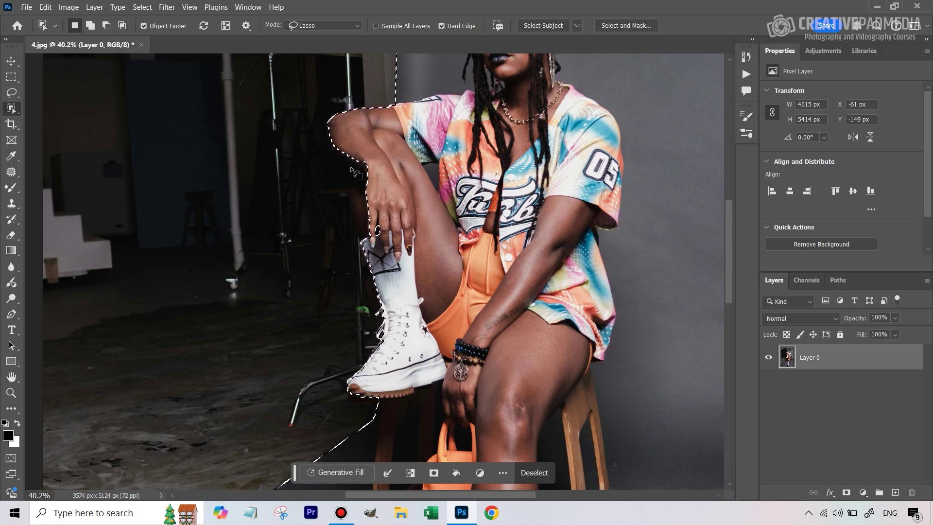
- Add the shadowed leg area behind the resting hand to the selection, filling the leftover gap at the hand's edge with the Lasso
key("shift")
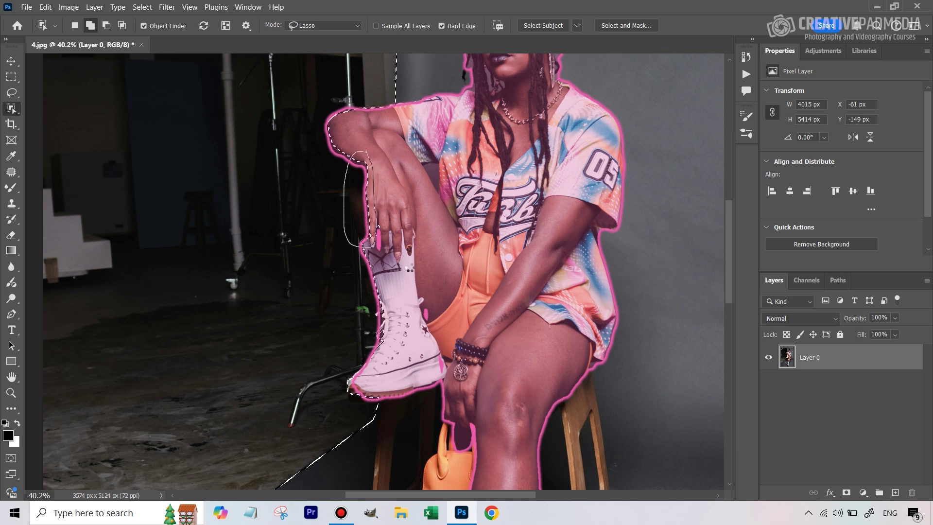
left_click(414, 208, "shift")
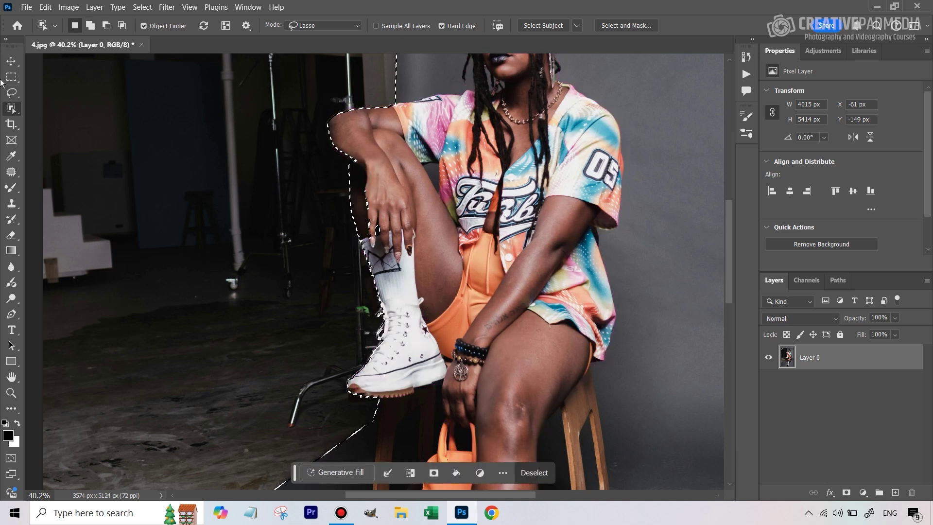
left_click(11, 93)
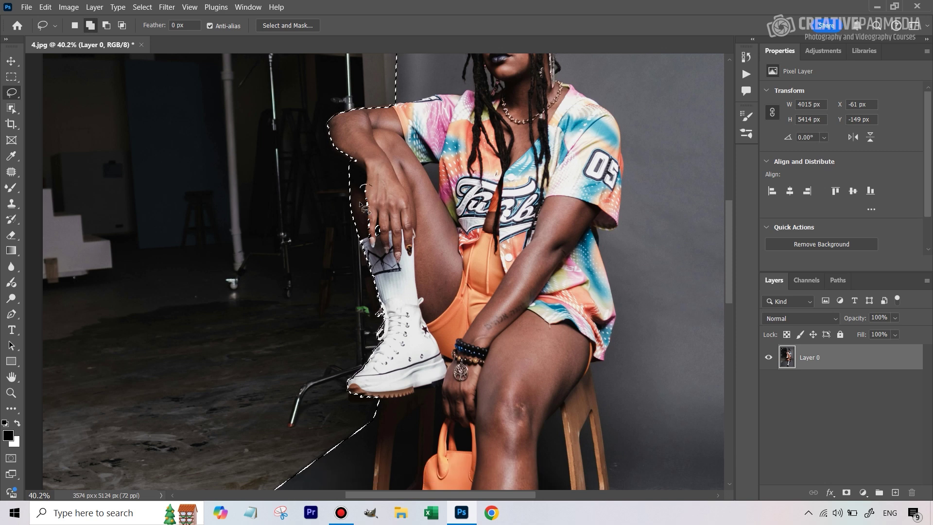
left_click_drag(373, 193, 367, 187)
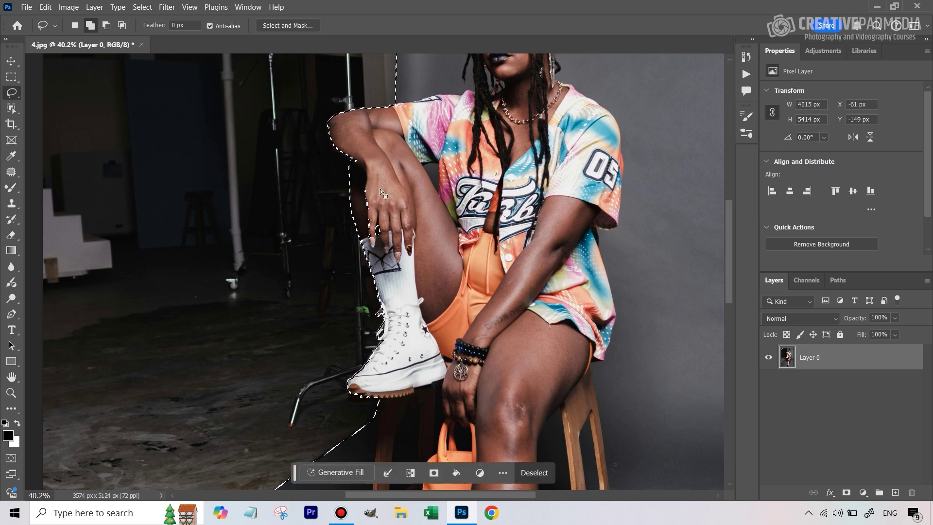
key("ctrl+minus")
key("ctrl+minus")
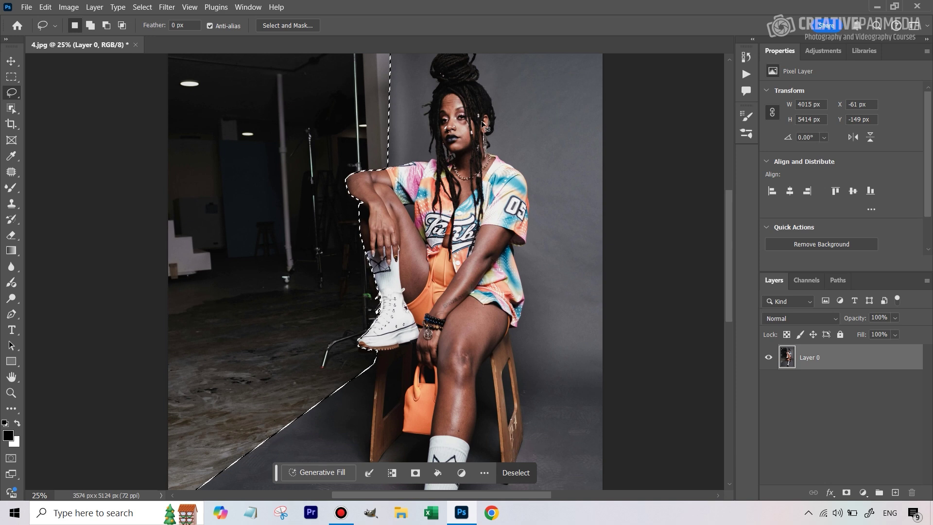
key("ctrl+0")
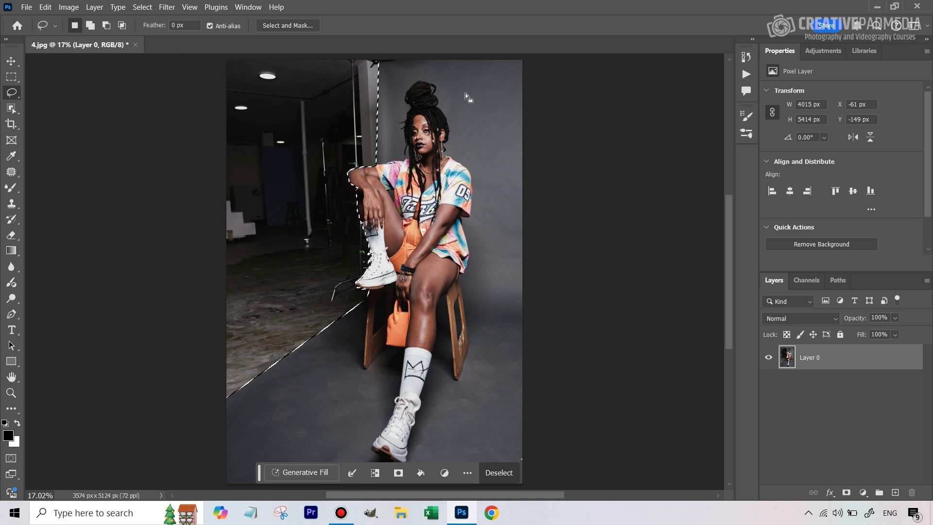
- Invert the selection to cover the cluttered dark studio area and open Content-Aware Fill for it
left_click(143, 8)
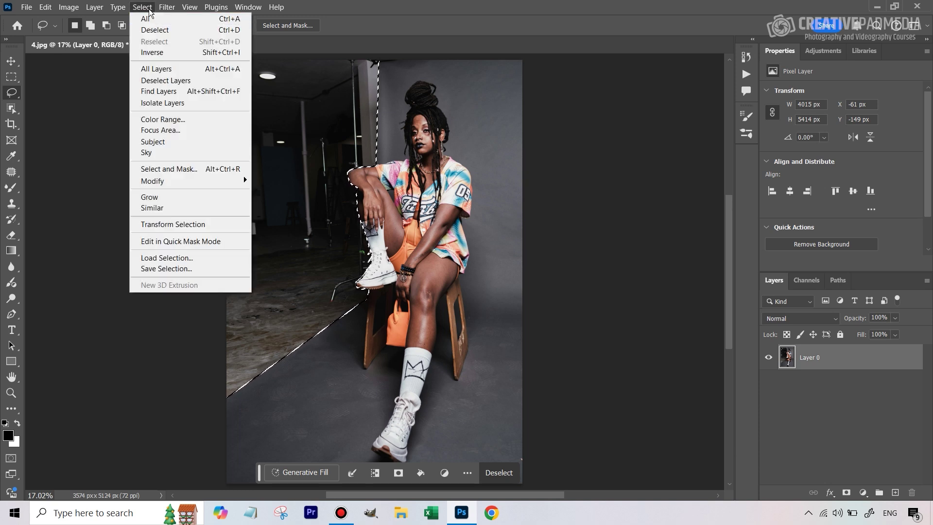
left_click(162, 53)
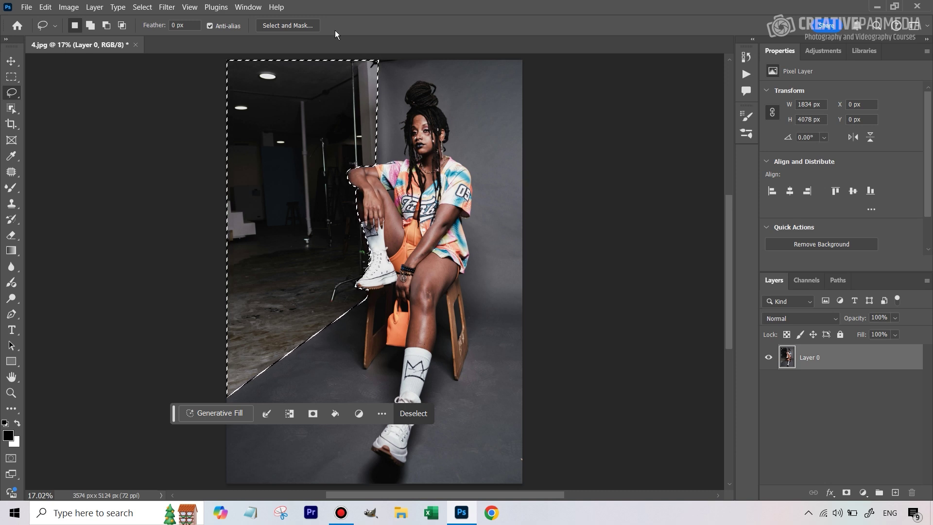
right_click(332, 113)
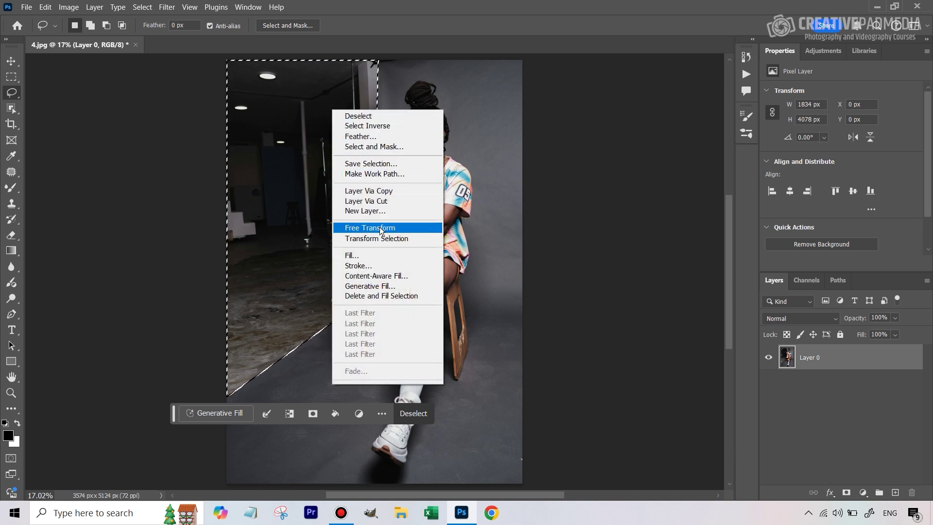
left_click(377, 276)
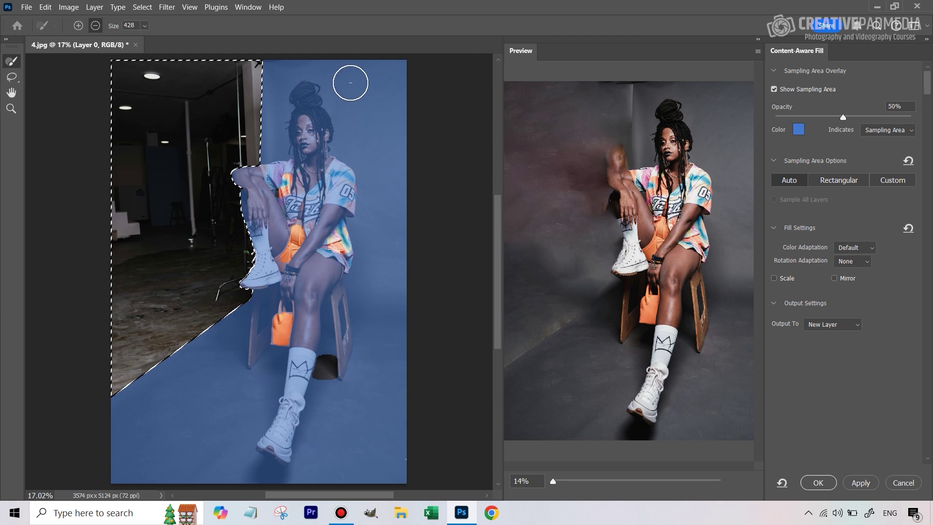
- Exclude the woman and stool from the fill's sampling area, apply the fill to a new layer and deselect
mouse_move(311, 83)
left_mouse_down()
mouse_move(329, 130)
mouse_move(300, 137)
mouse_move(334, 154)
mouse_move(301, 175)
mouse_move(341, 182)
mouse_move(323, 215)
mouse_move(349, 264)
mouse_move(322, 321)
mouse_move(336, 351)
mouse_move(331, 378)
mouse_move(272, 450)
mouse_move(284, 449)
mouse_move(278, 429)
mouse_move(301, 359)
mouse_move(312, 219)
mouse_move(299, 131)
mouse_move(290, 167)
mouse_move(244, 185)
mouse_move(261, 183)
mouse_move(262, 205)
mouse_move(285, 207)
mouse_move(258, 232)
mouse_move(283, 226)
mouse_move(263, 244)
mouse_move(277, 248)
mouse_move(255, 281)
mouse_move(277, 270)
mouse_move(264, 285)
mouse_move(284, 277)
mouse_move(287, 309)
mouse_move(258, 325)
mouse_move(250, 358)
left_mouse_up()
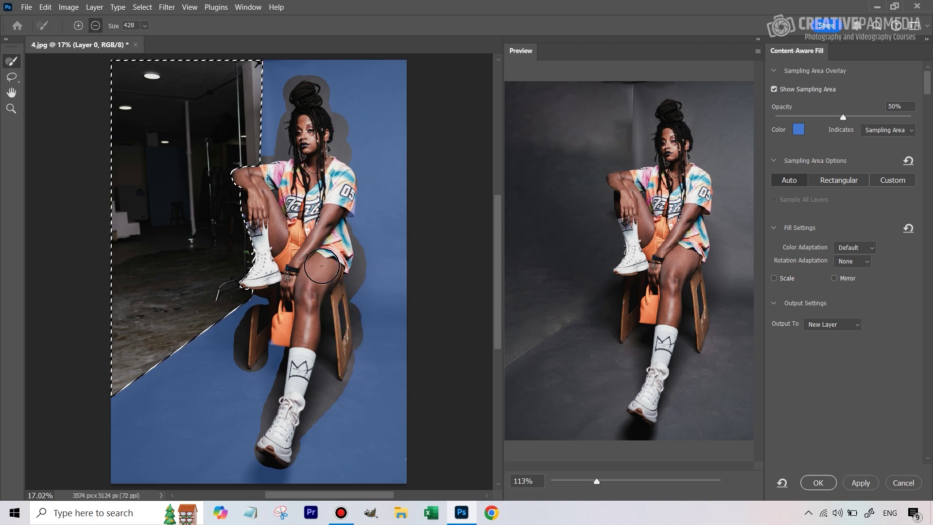
mouse_move(321, 266)
left_mouse_down()
mouse_move(261, 361)
mouse_move(268, 304)
mouse_move(260, 352)
mouse_move(271, 356)
mouse_move(270, 337)
left_mouse_up()
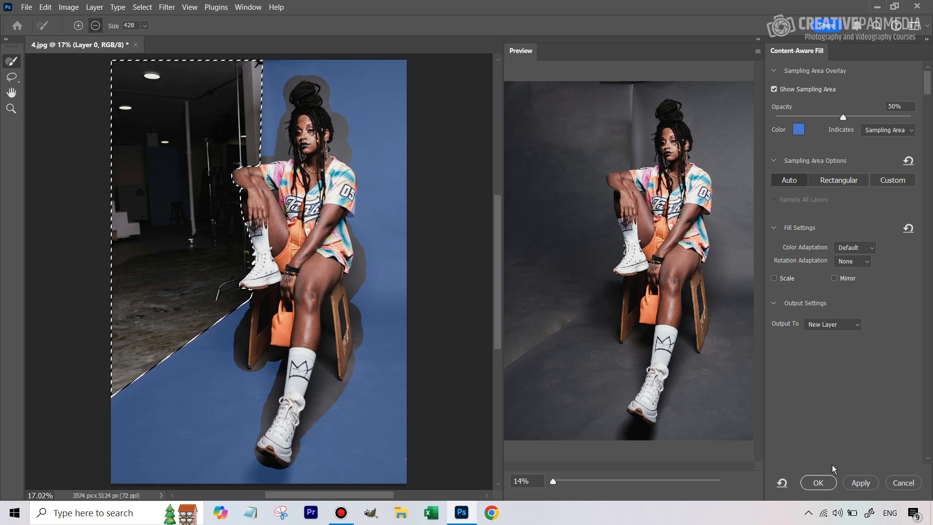
left_click(819, 482)
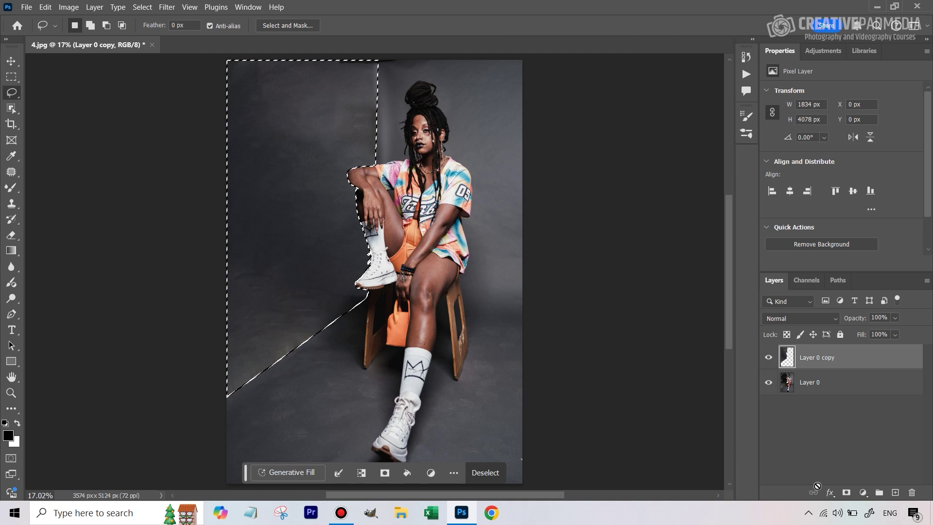
key("ctrl+d")
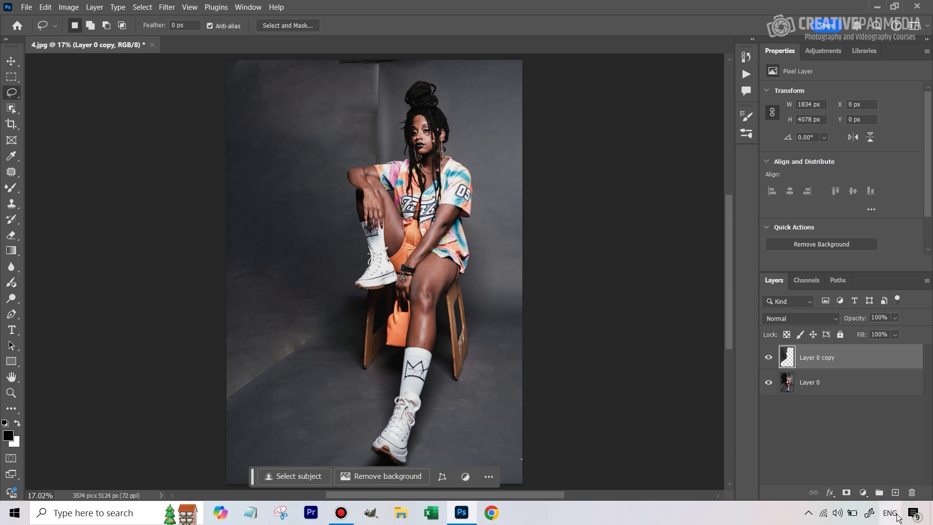
- Compare the photo with and without the fill layer, and stamp all visible layers into a new top layer
left_click(769, 358)
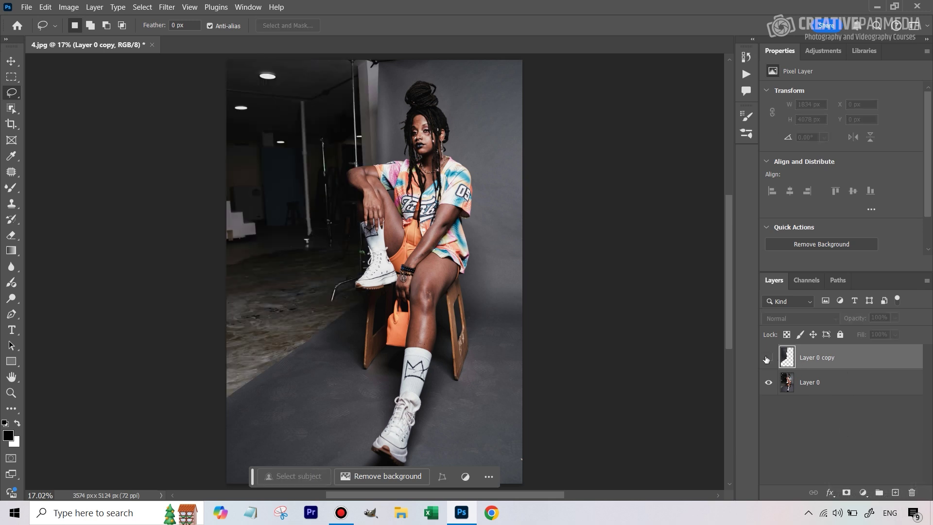
left_click(769, 358)
left_click(895, 492)
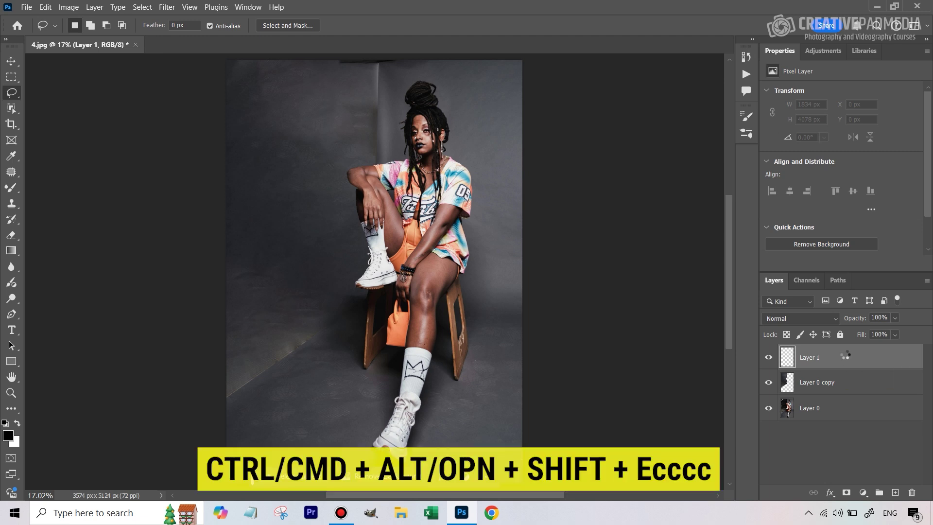
key("ctrl+alt+shift+e")
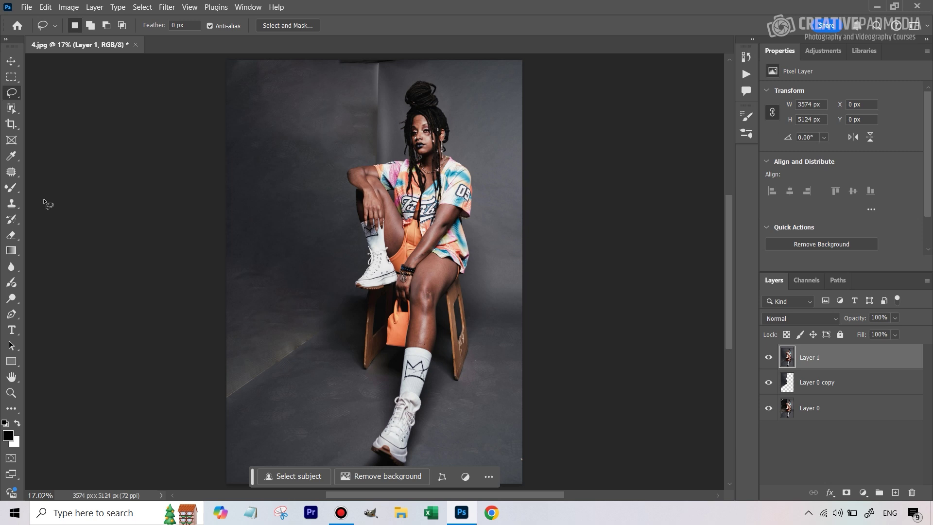
- Remove the dark strip along the photo's upper edge and the vertical seam above the shoulder with the Spot Healing Brush
left_click(12, 173)
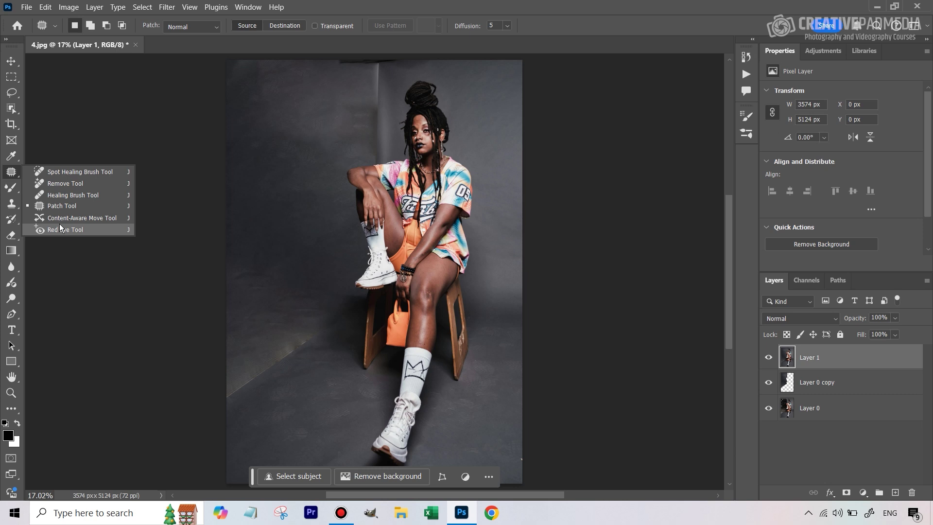
left_click(72, 172)
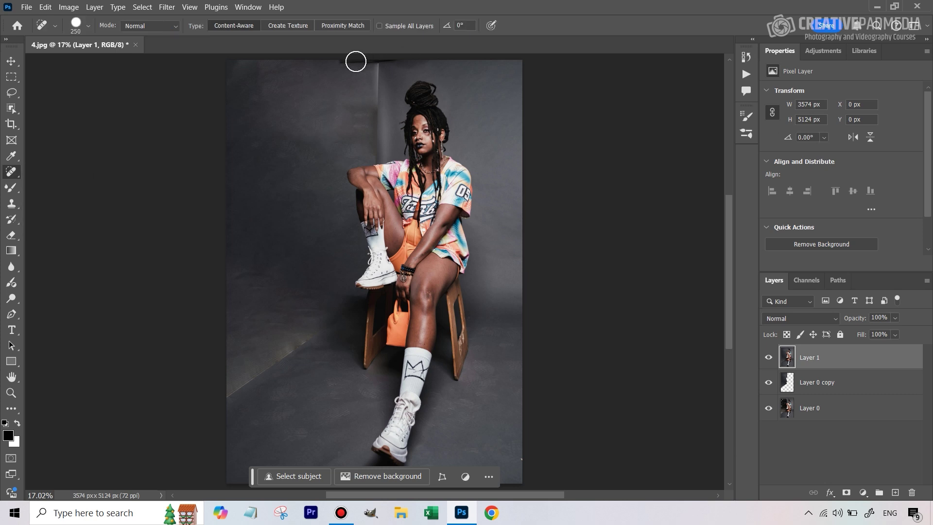
left_click_drag(344, 63, 427, 63)
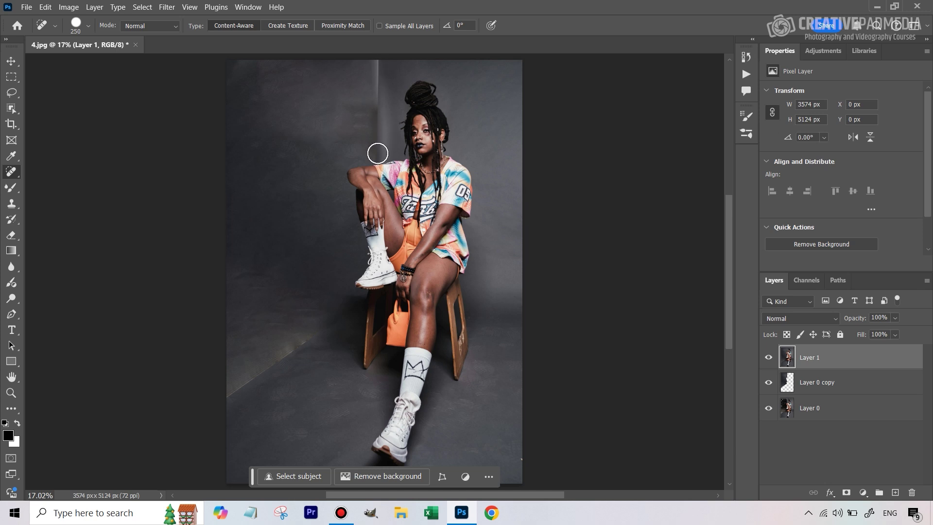
left_click_drag(377, 152, 374, 62)
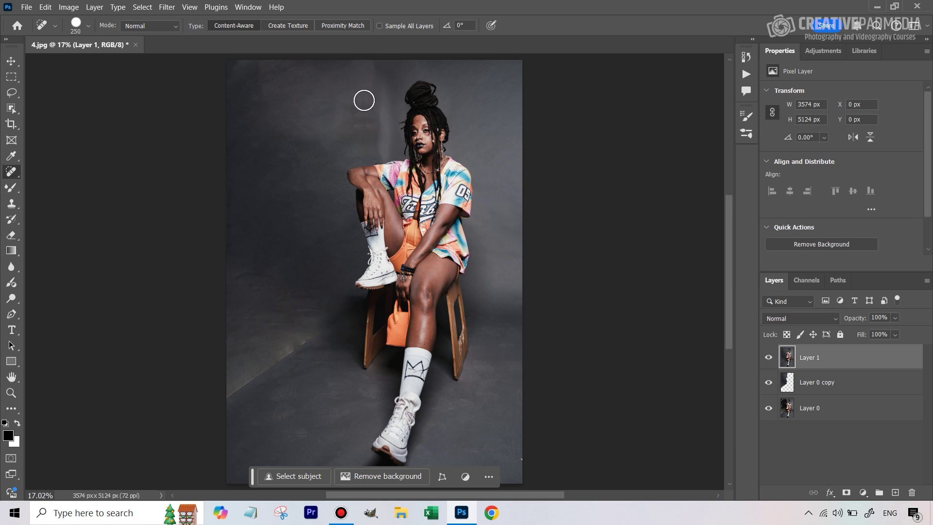
- Patch the uneven backdrop strip between the shoulder and the photo's upper edge with clean backdrop, and deselect
right_click(13, 177)
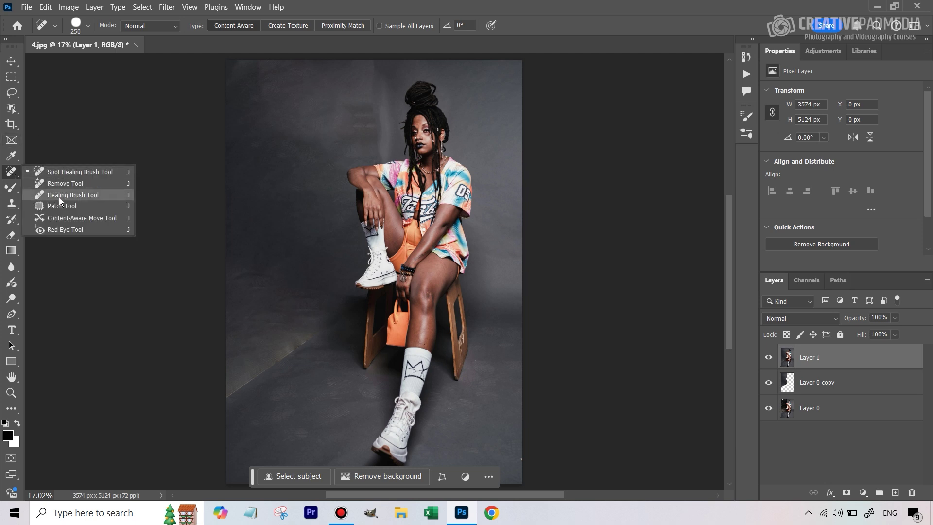
left_click(60, 204)
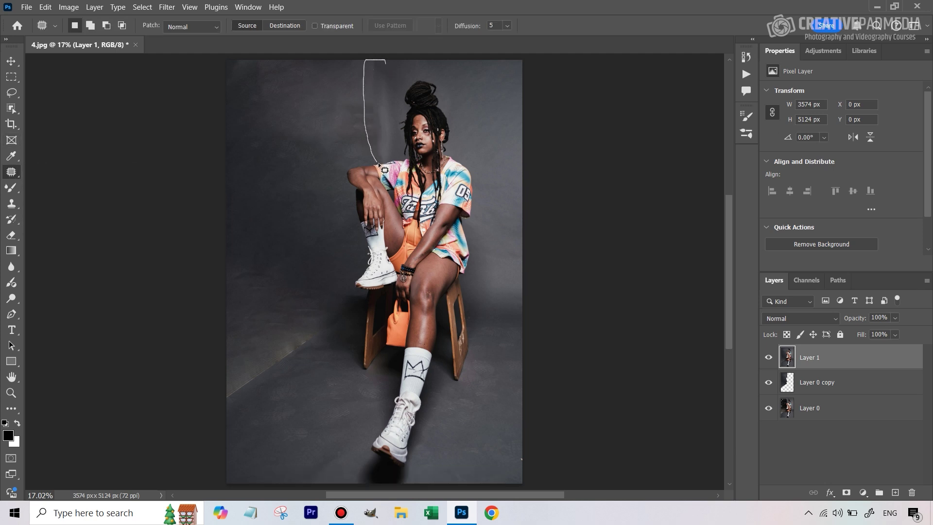
left_click_drag(379, 164, 389, 158)
left_click_drag(391, 61, 384, 161)
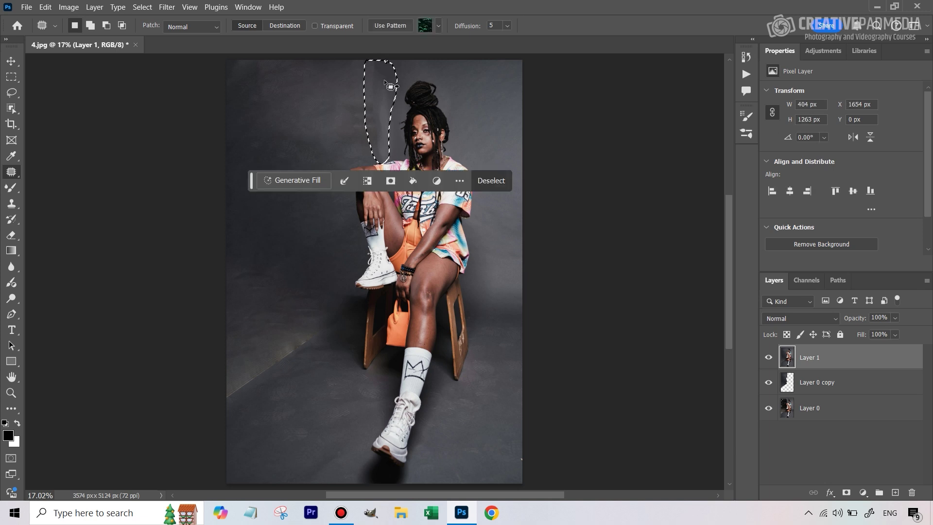
mouse_move(385, 82)
left_mouse_down()
mouse_move(297, 124)
mouse_move(355, 104)
mouse_move(265, 165)
left_mouse_up()
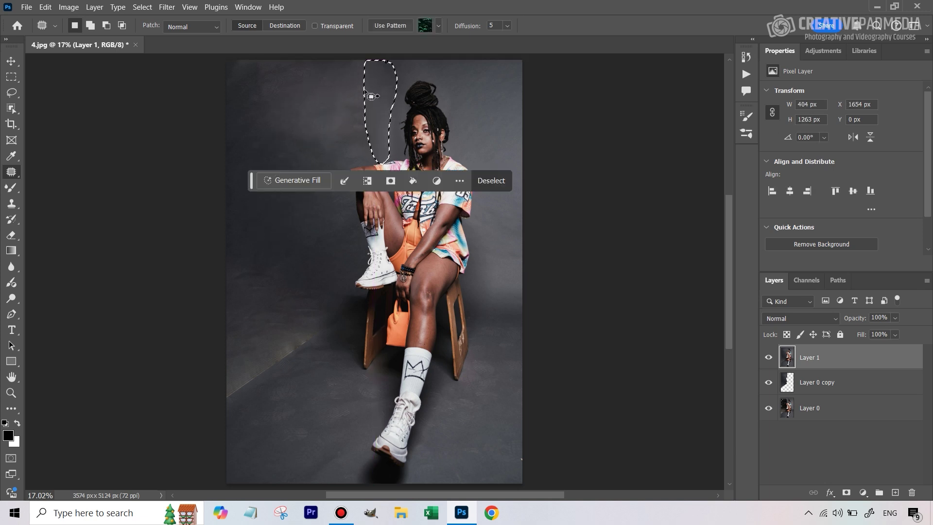
key("ctrl+d")
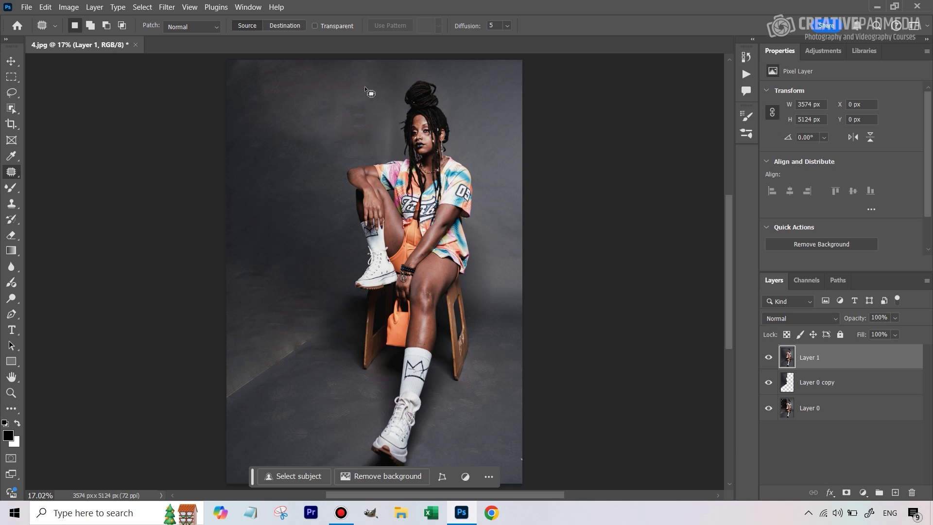
- Patch the diagonal seam between wall and floor beside the stool with clean backdrop, and deselect
left_click_drag(342, 313, 275, 336)
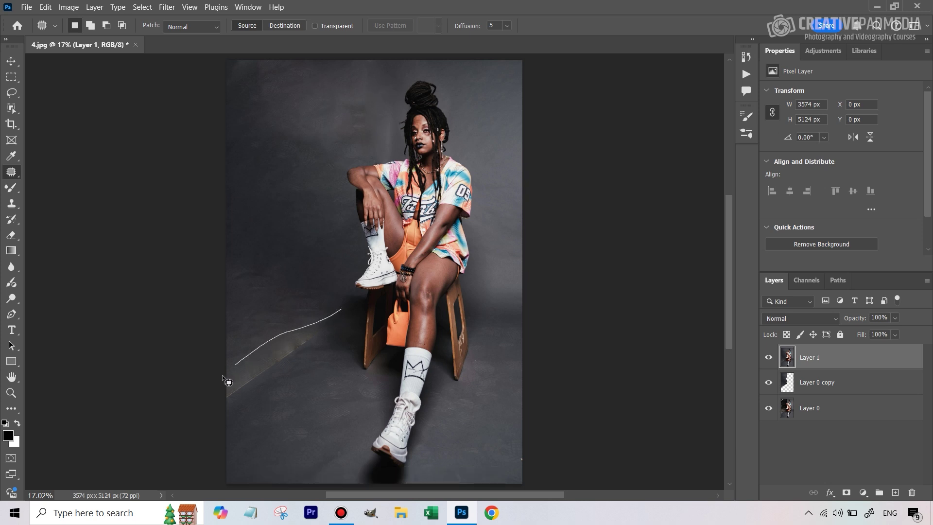
mouse_move(331, 359)
left_mouse_down()
mouse_move(354, 333)
mouse_move(346, 316)
left_mouse_up()
mouse_move(334, 324)
left_mouse_down()
mouse_move(342, 117)
mouse_move(365, 153)
left_mouse_up()
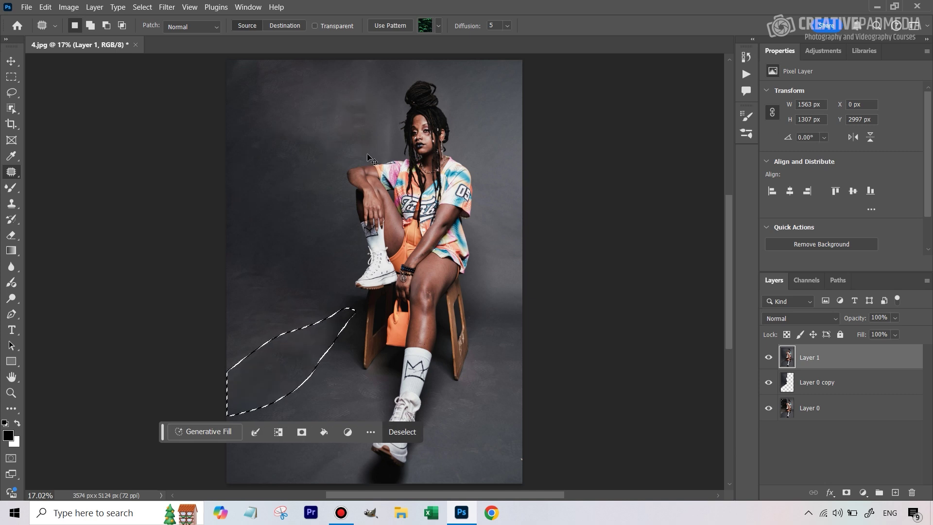
key("ctrl+d")
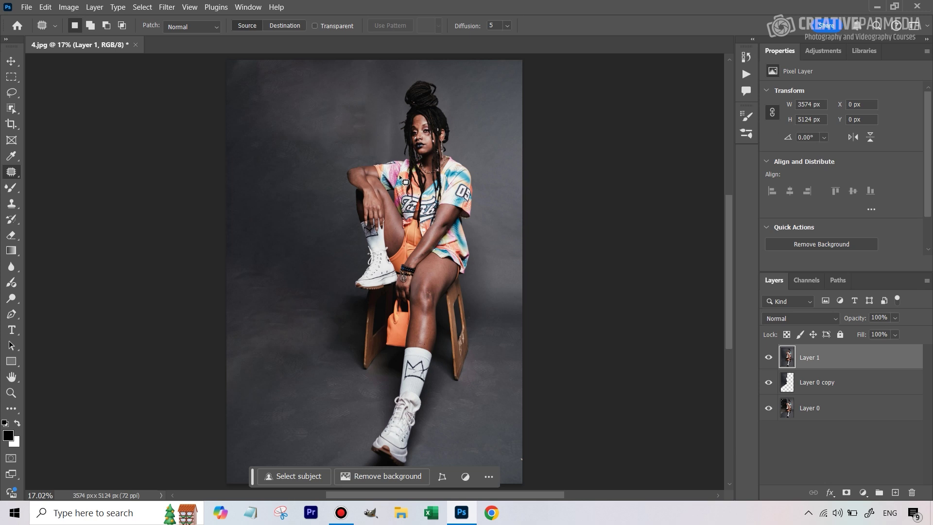
key("z")
key("j")
left_click_drag(374, 165, 390, 166)
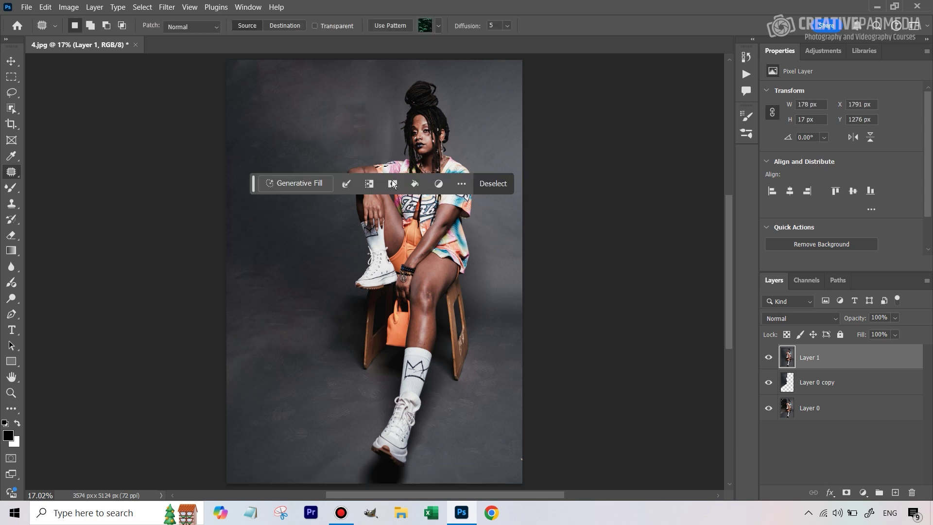
left_click(11, 61)
key("ctrl+shift+s")
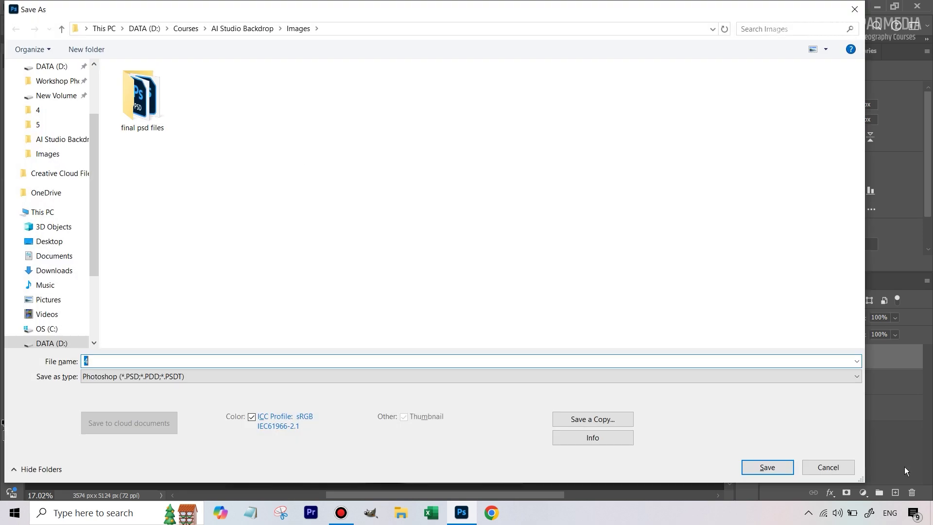
left_click(842, 471)
key("ctrl+d")
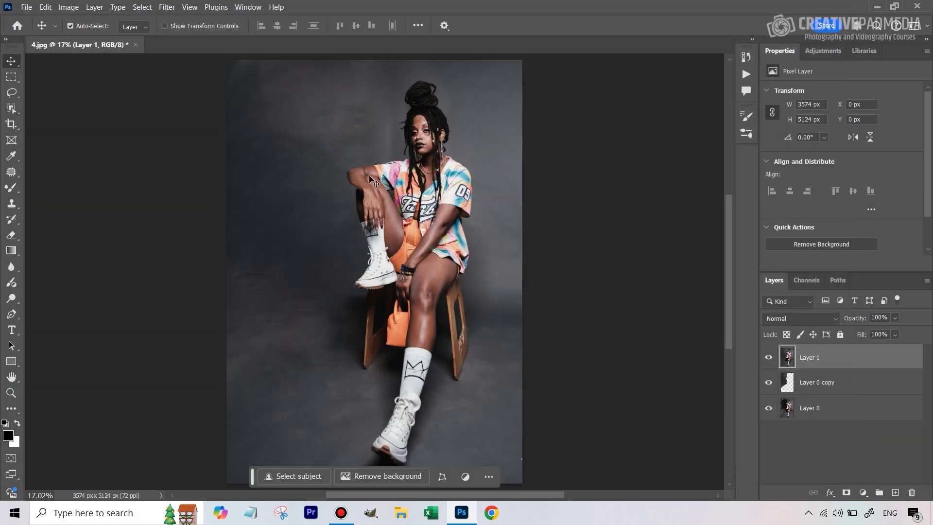
- Lasso the outer edge of the shadowed leg beside the resting hand and run Generative Fill on it with an empty prompt
left_click(11, 392)
left_click_drag(376, 170, 446, 138)
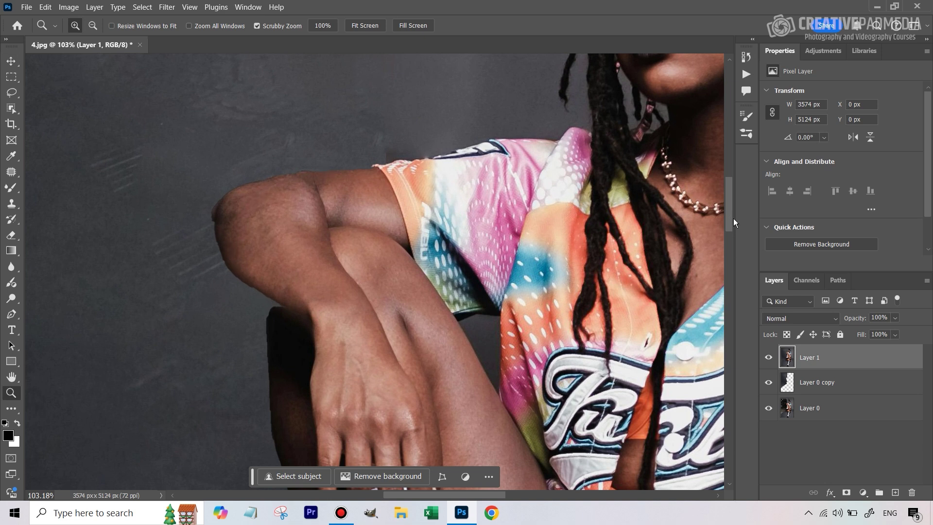
left_click_drag(733, 218, 731, 244)
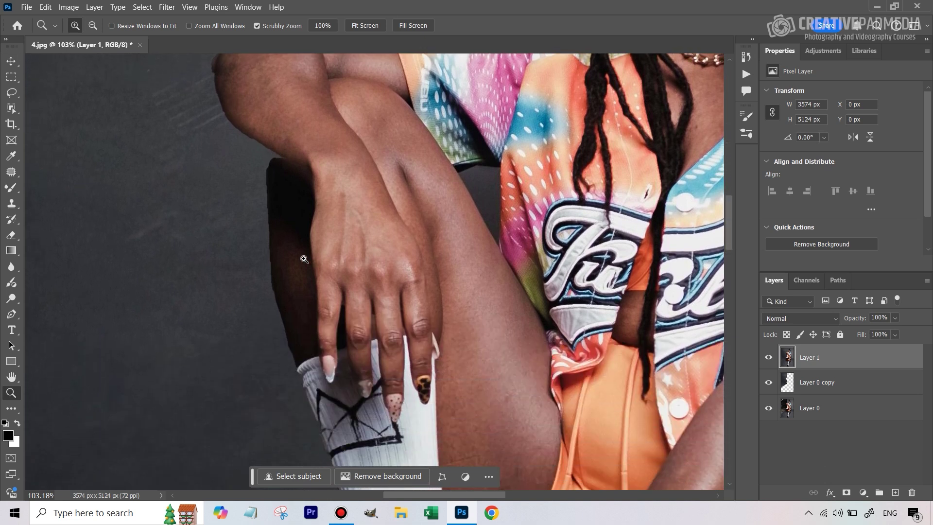
left_click(12, 92)
mouse_move(278, 163)
left_mouse_down()
mouse_move(285, 156)
mouse_move(263, 179)
mouse_move(258, 213)
left_mouse_up()
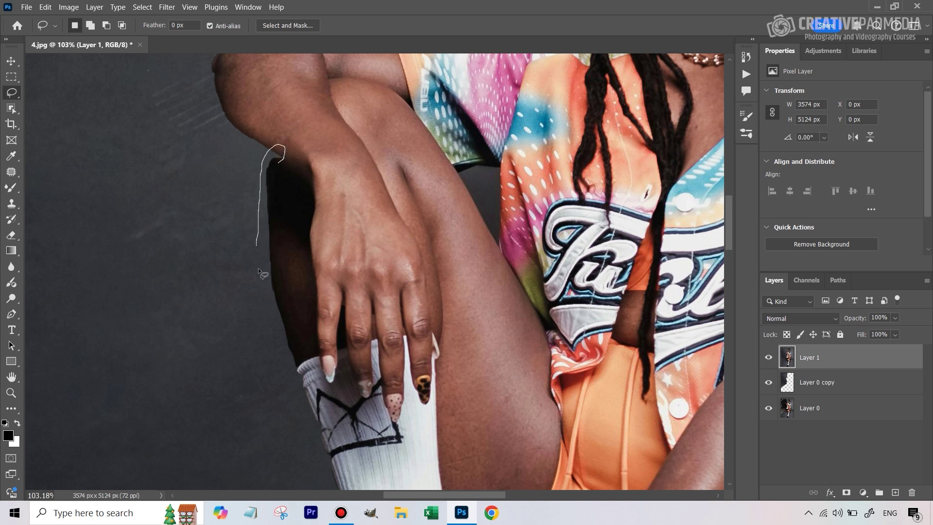
mouse_move(258, 267)
left_mouse_down()
mouse_move(279, 333)
mouse_move(290, 294)
mouse_move(283, 159)
left_mouse_up()
left_click(192, 366)
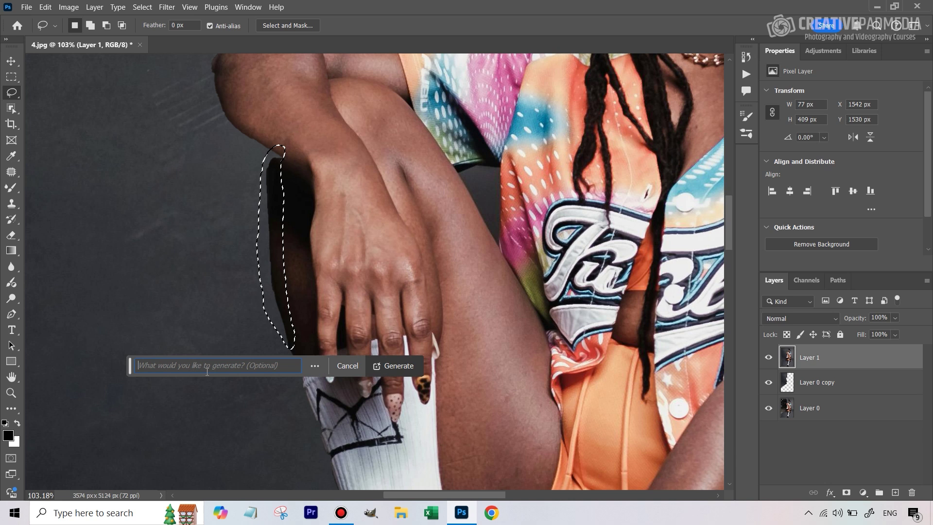
key("Return")
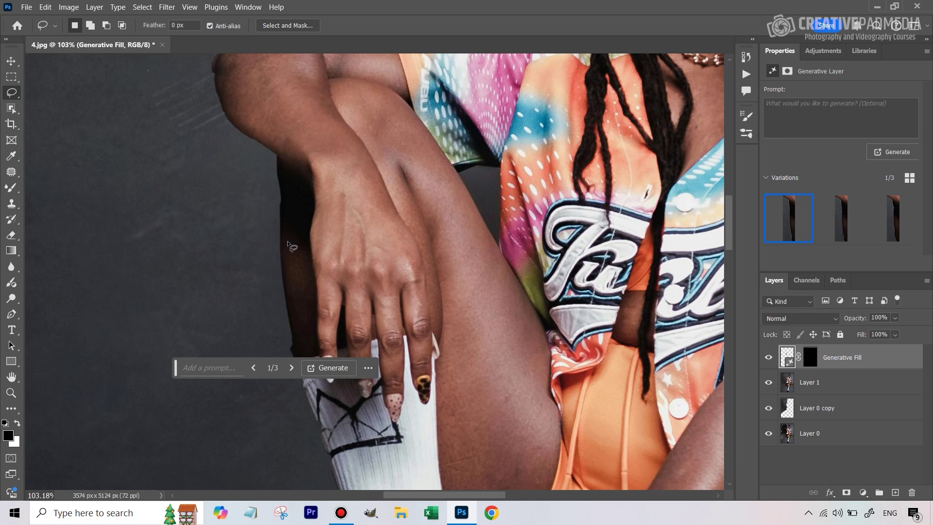
- Compare the generated leg-edge variations on the photo, keep the first one, and move the floating prompt bar off the image
left_click(834, 232)
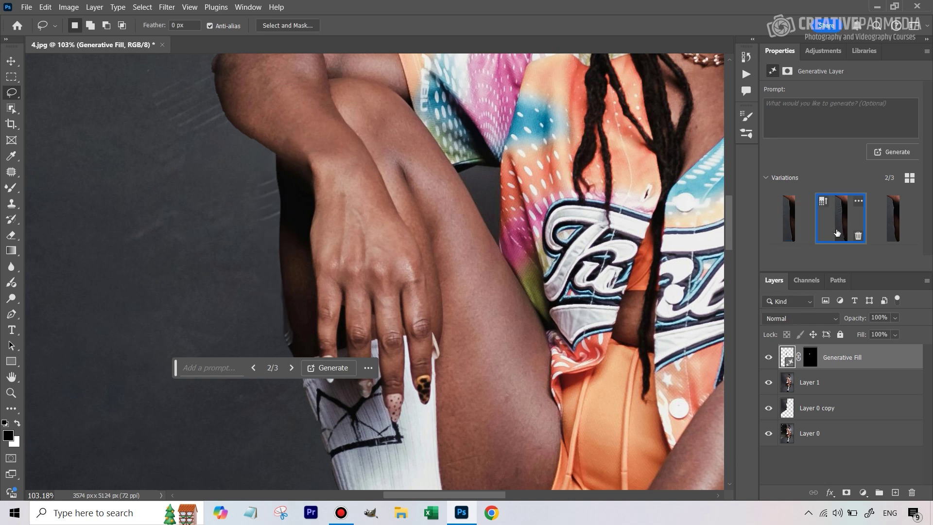
left_click(897, 230)
left_click(799, 228)
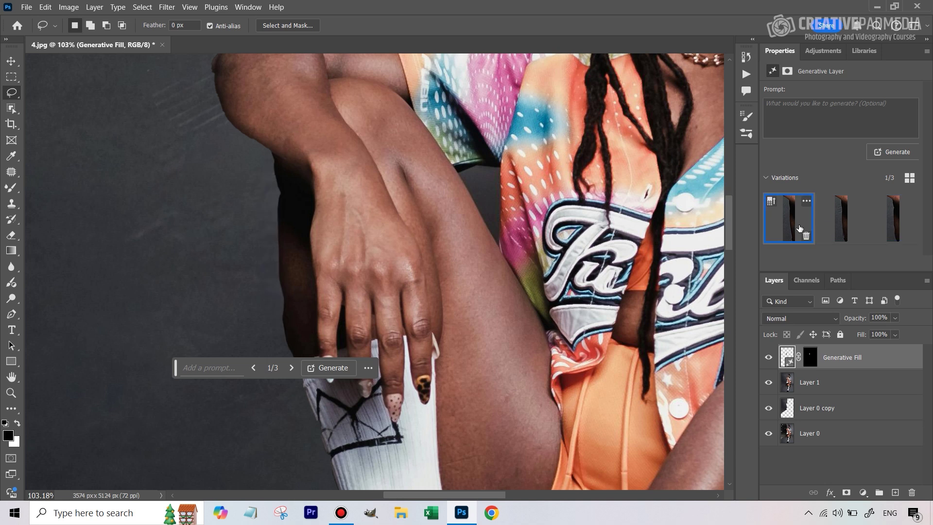
key("ctrl+0")
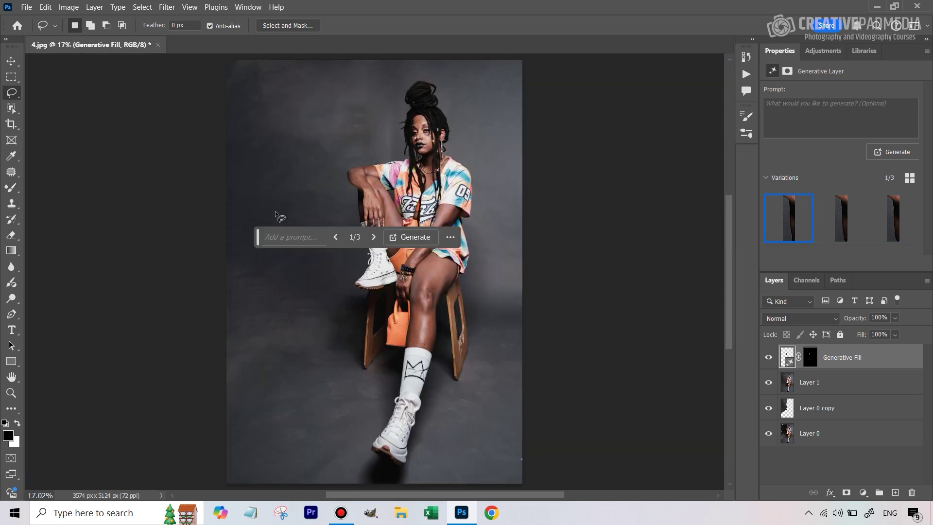
left_click_drag(260, 242, 519, 419)
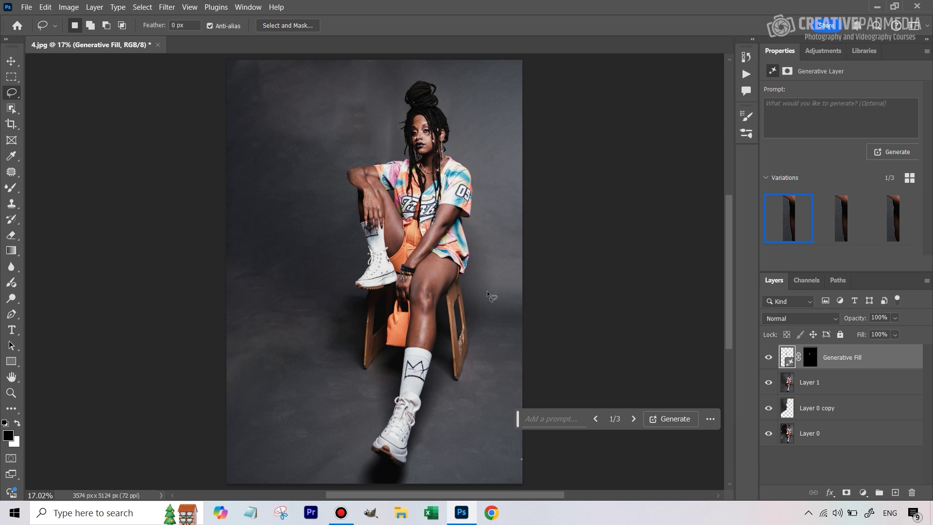
- Outline the backdrop beside the face with the Patch tool, rasterize the Generative Fill layer, and clear the selection
left_click(11, 172)
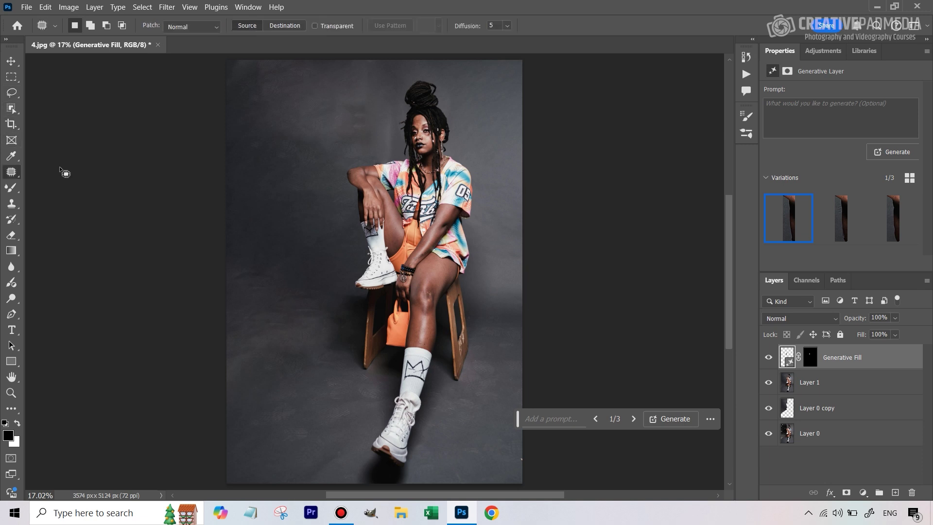
left_click(402, 139)
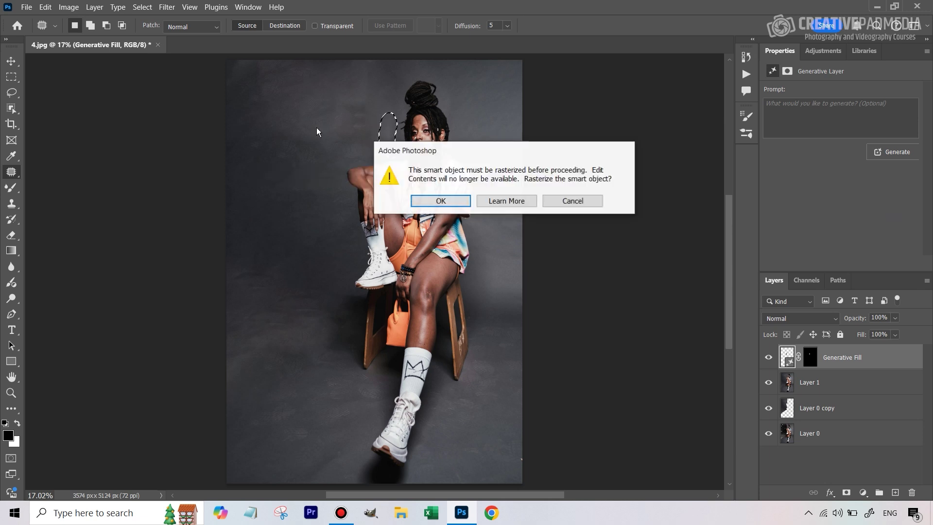
left_click(443, 202)
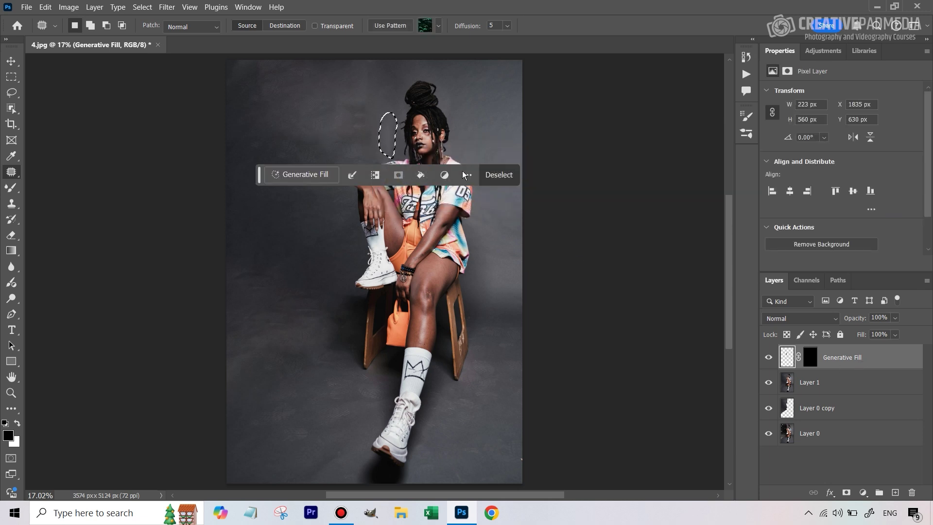
left_click(499, 175)
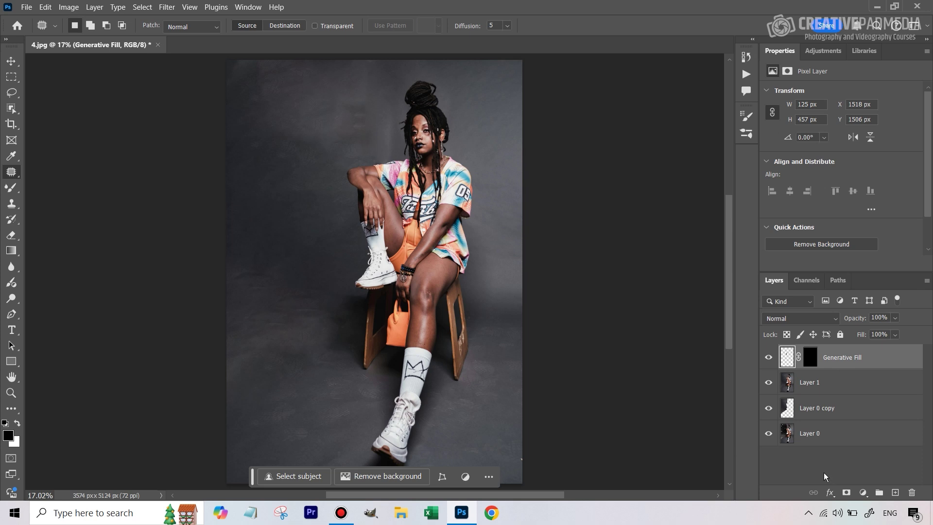
- Stamp all visible layers into a new layer, patch the backdrop beside the face with clean backdrop, and deselect
key("ctrl+shift+alt+e")
mouse_move(392, 111)
left_mouse_down()
mouse_move(396, 166)
mouse_move(400, 127)
mouse_move(323, 163)
left_mouse_up()
key("ctrl+d")
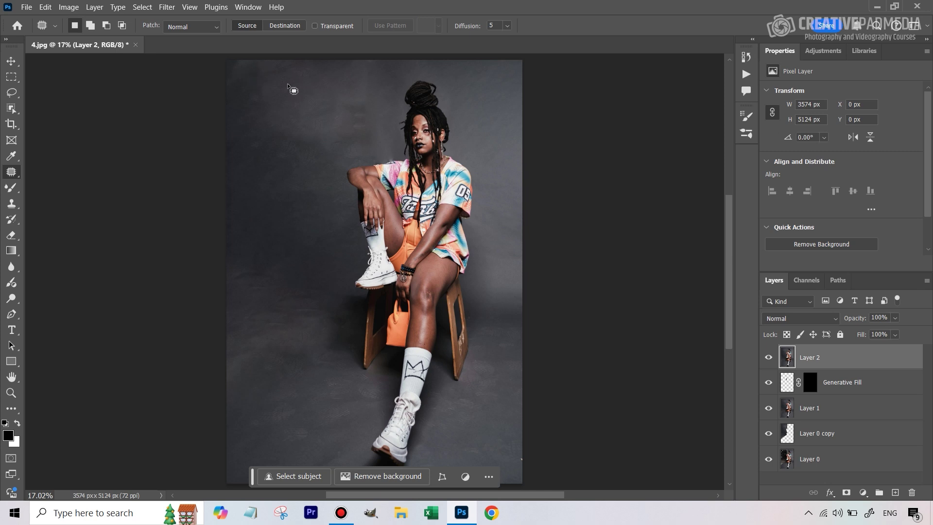
- Duplicate the merged Layer 2, keeping the suggested name Layer 2 copy
right_click(820, 360)
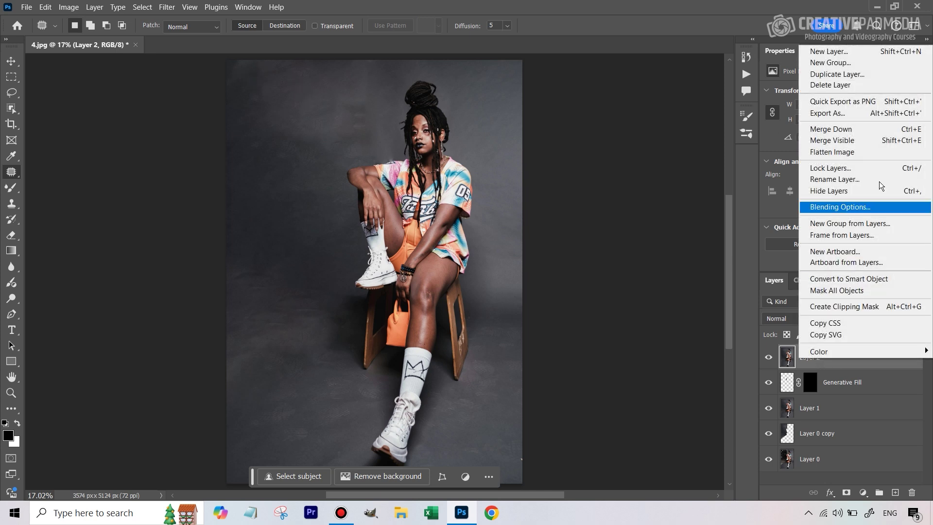
left_click(846, 83)
left_click(567, 136)
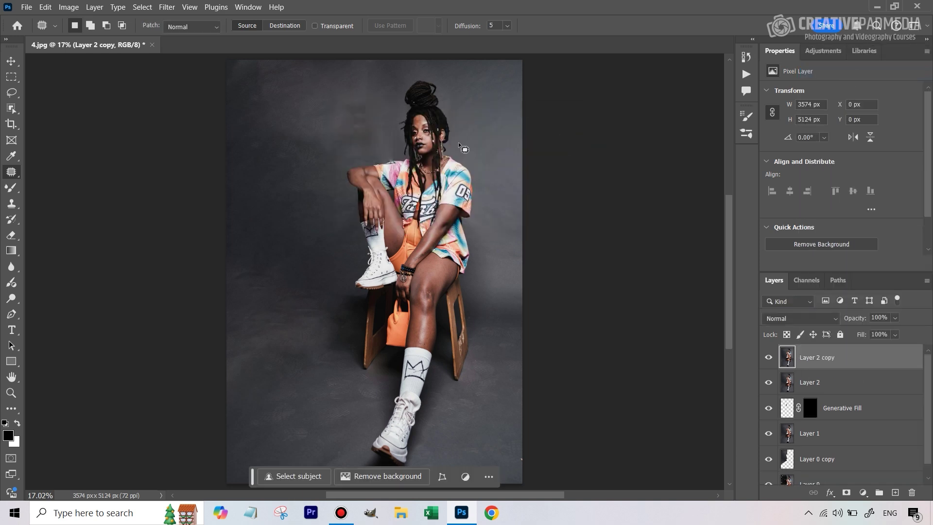
- Switch to the Mixer Brush for smoothing the backdrop and clean its current paint load
left_click(16, 222)
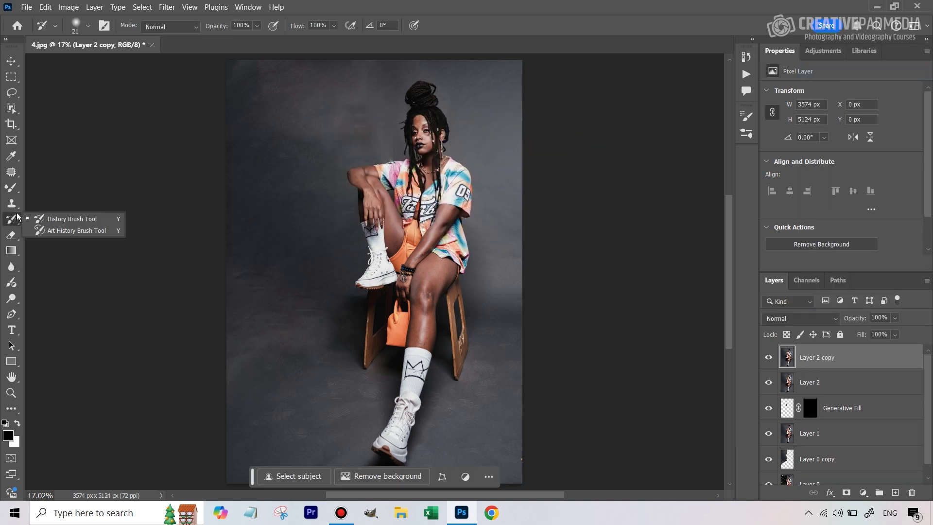
left_click(12, 187)
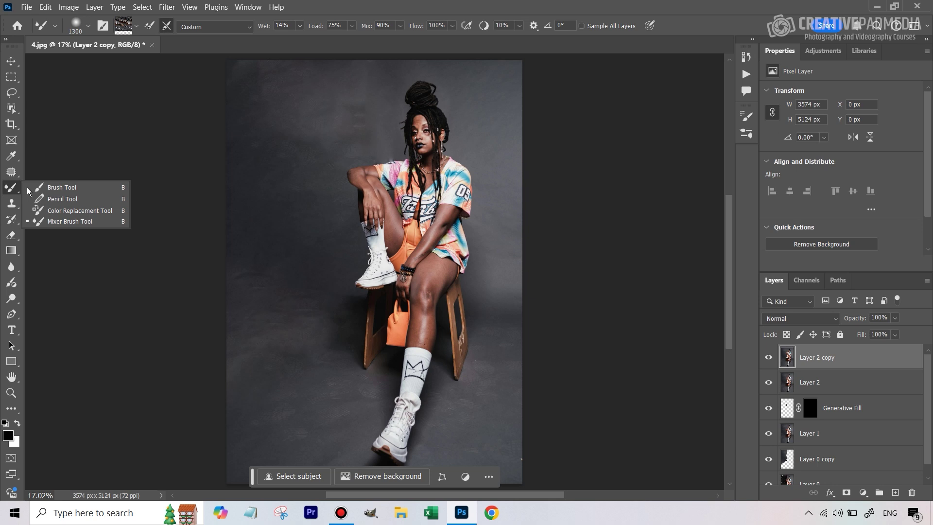
left_click(65, 221)
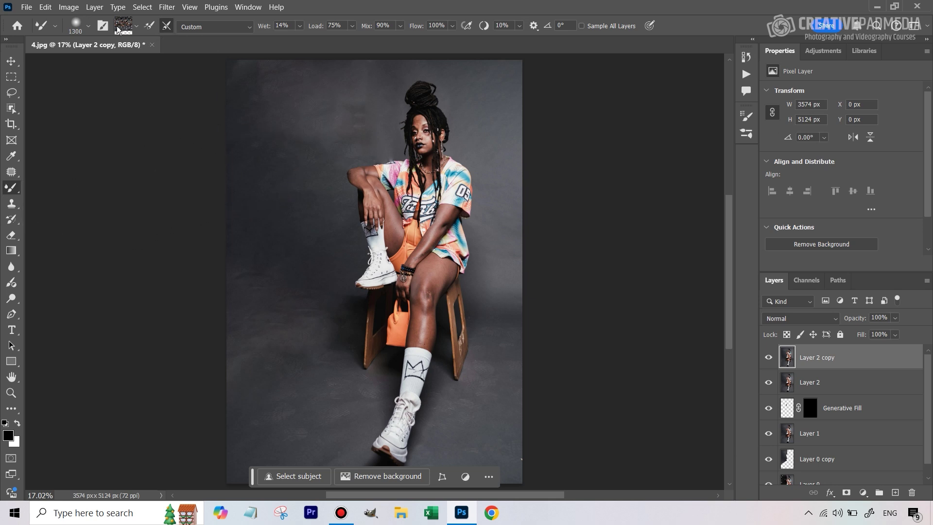
left_click(136, 26)
left_click(140, 51)
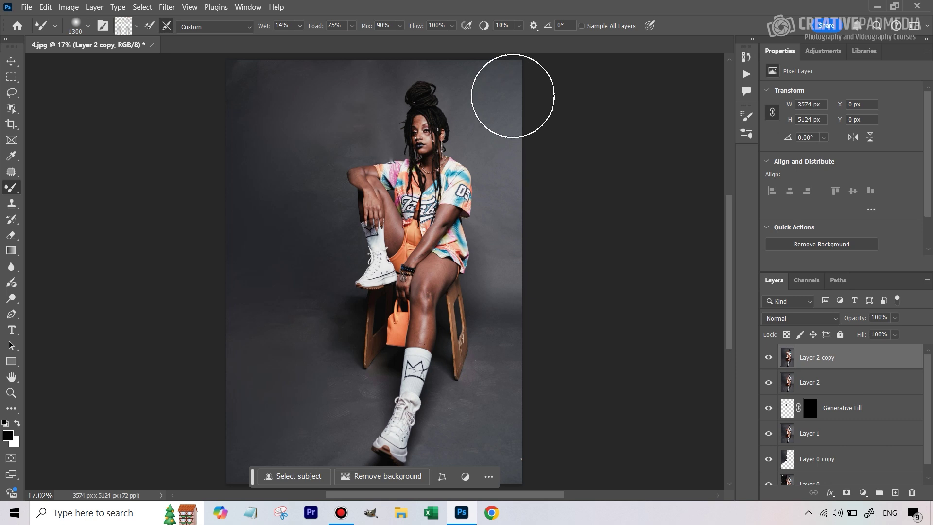
- Reduce the Mixer Brush to 600 px, sample the backdrop beside the hair bun, and blend the backdrop around it
key("bracketleft")
key("bracketleft")
key("bracketleft")
key("bracketleft")
key("bracketleft")
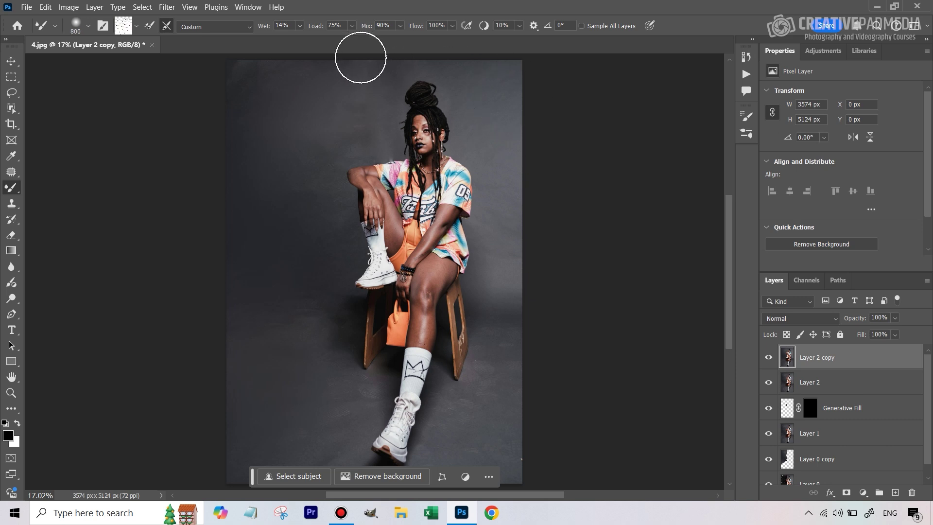
key("bracketleft")
key("bracketleft")
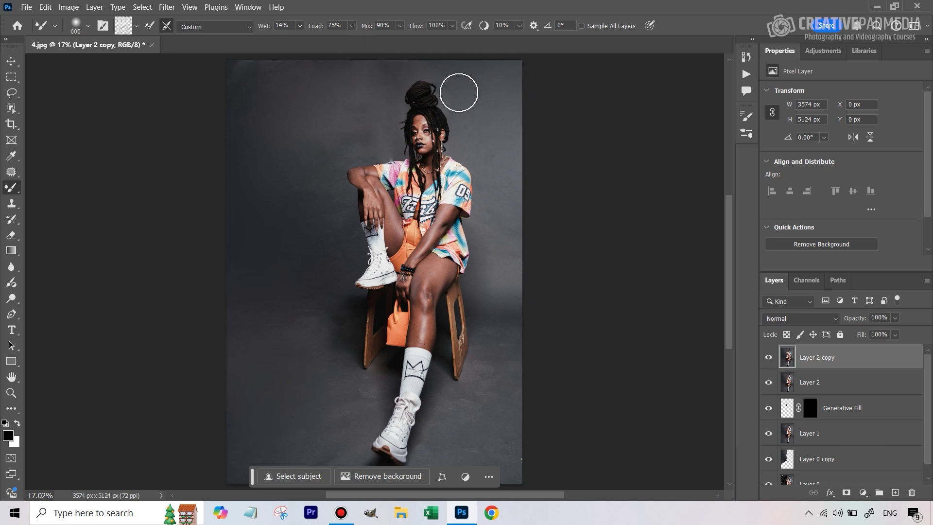
left_click(446, 89, "alt")
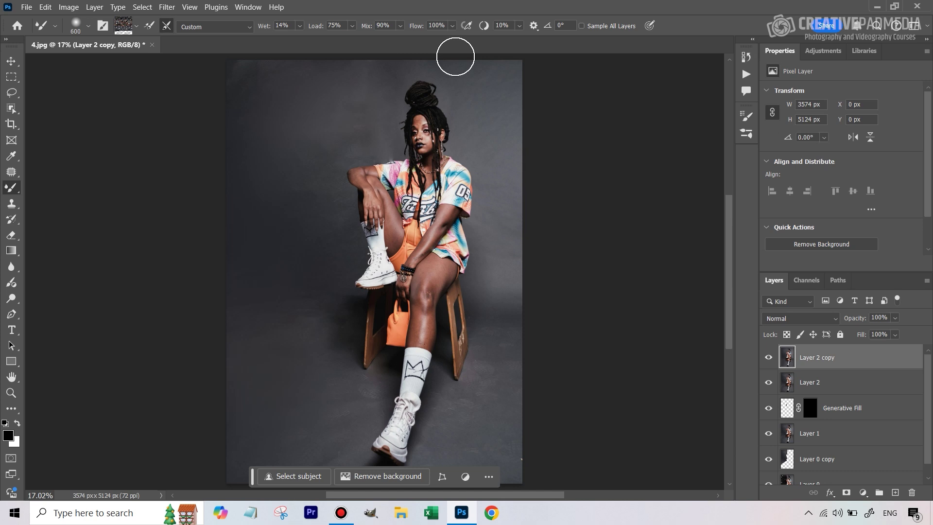
mouse_move(456, 56)
left_mouse_down()
mouse_move(517, 58)
mouse_move(491, 117)
left_mouse_up()
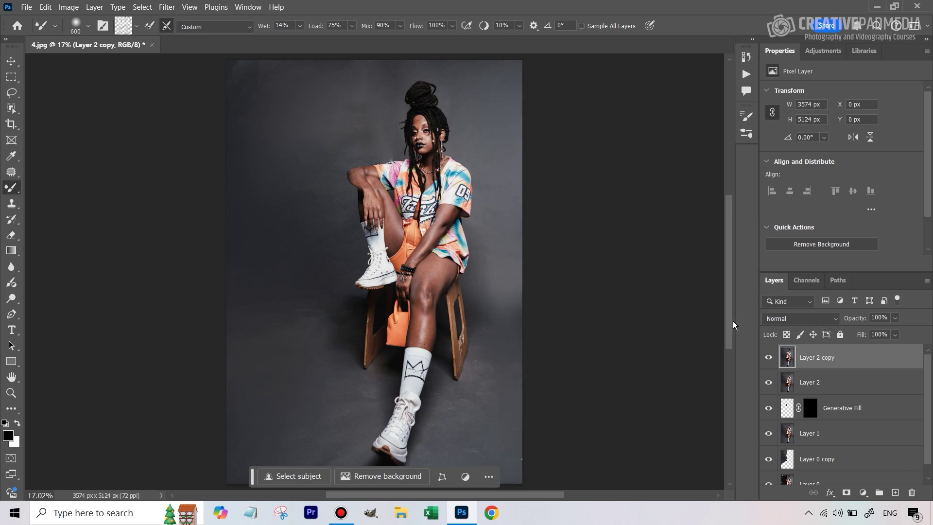
- Compare the whole photo with and without the blended Layer 2 copy, leaving the layer visible
scroll(734, 325, "down", 3)
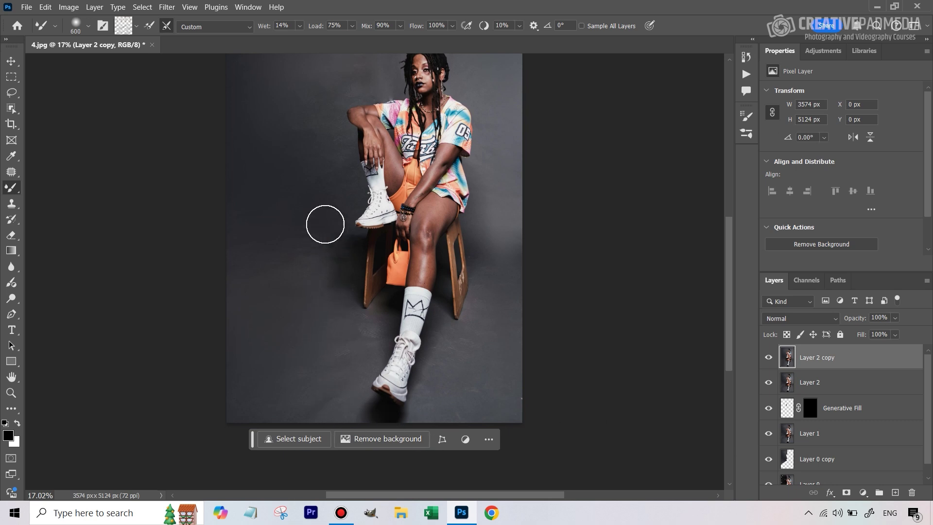
scroll(341, 265, "up", 5)
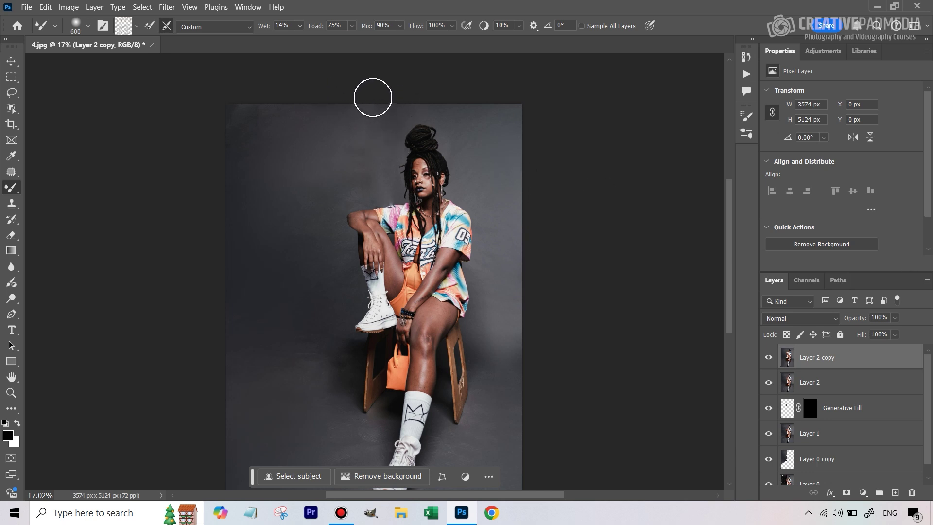
left_click_drag(729, 225, 729, 241)
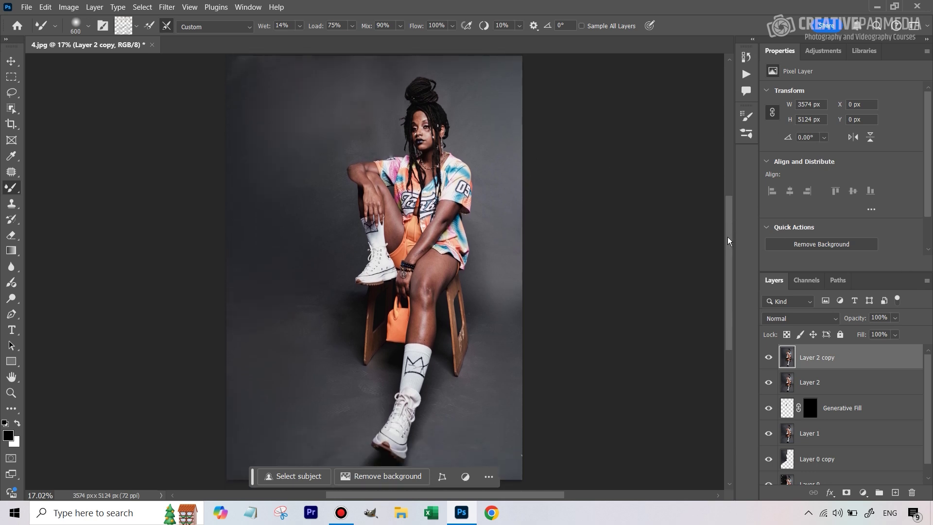
left_click(768, 357)
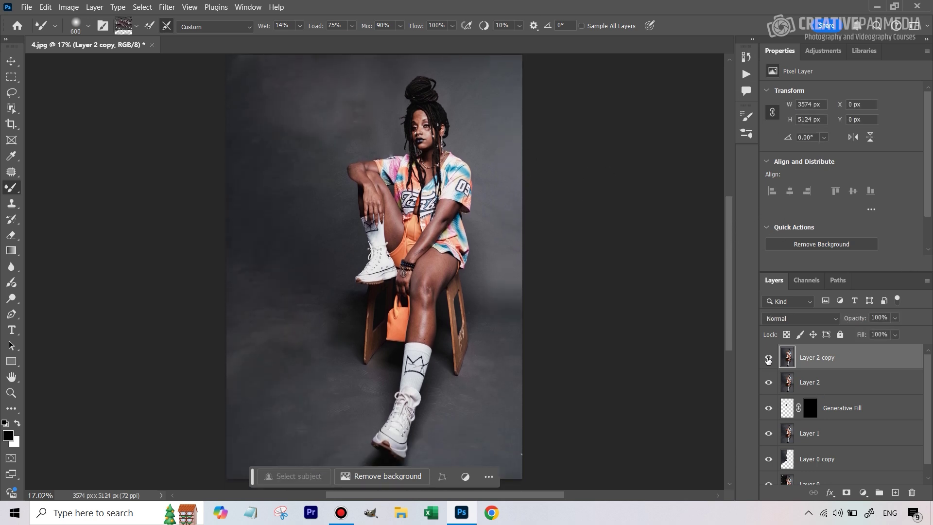
left_click(769, 358)
left_click(768, 358)
left_click(768, 358)
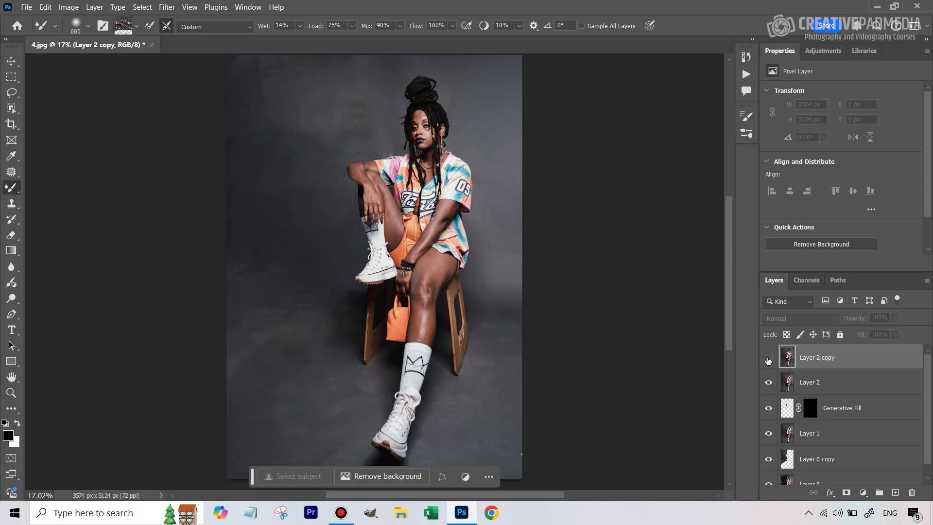
left_click(769, 358)
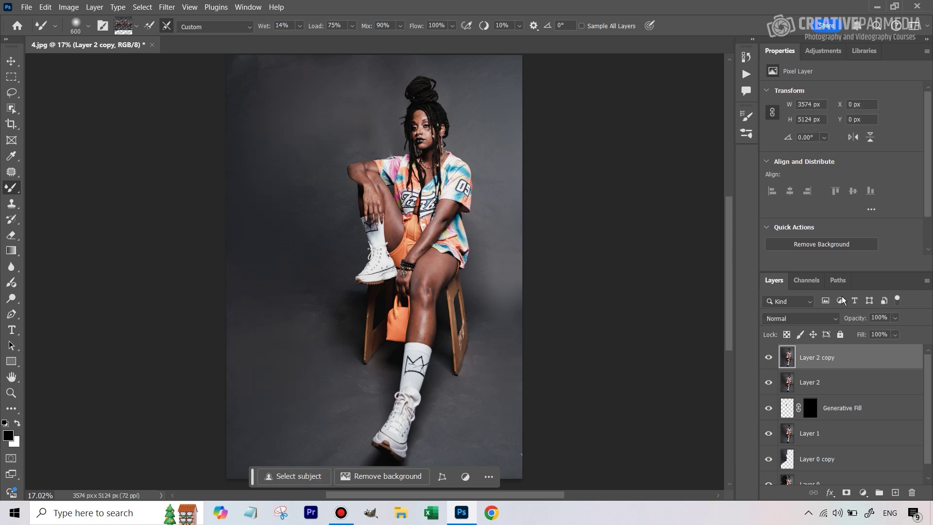
- Lower the opacity of Layer 2 copy to 68% and check the effect by hiding and showing the layer
left_click(895, 318)
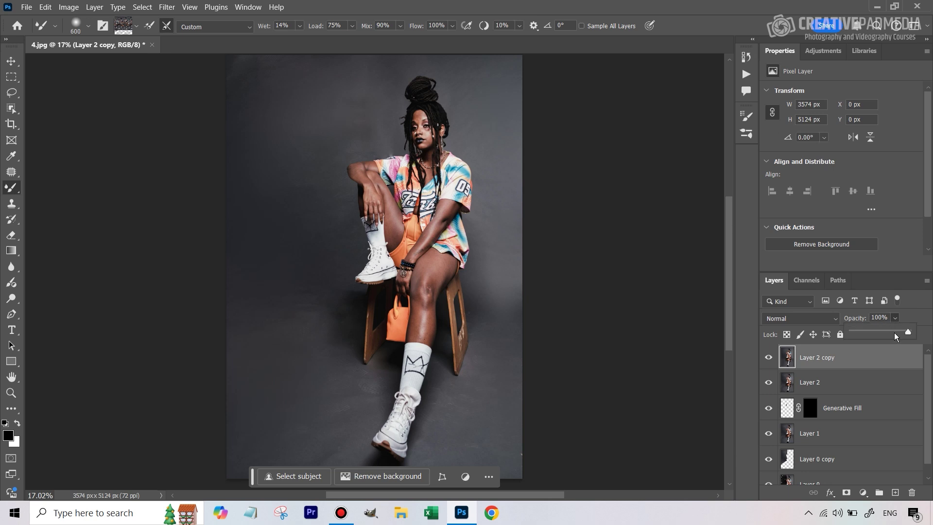
left_click_drag(896, 335, 892, 335)
left_click(768, 358)
left_click(767, 359)
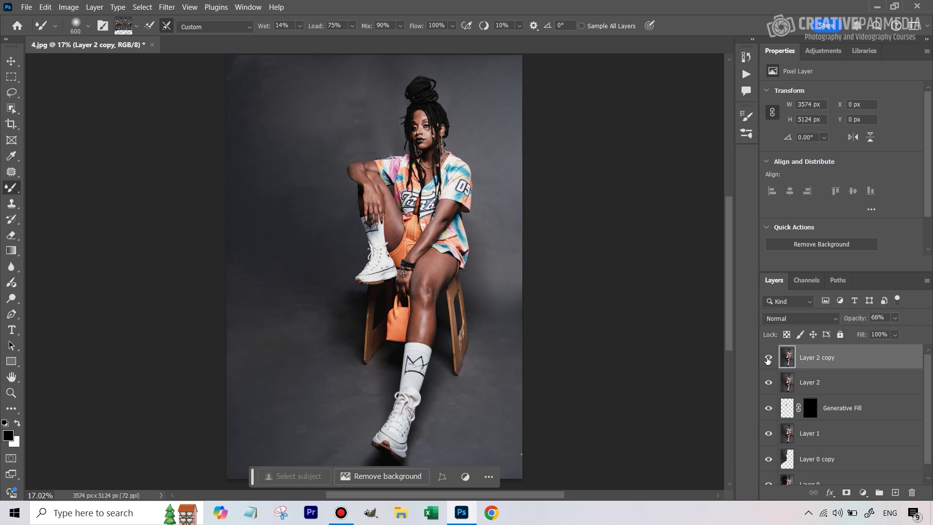